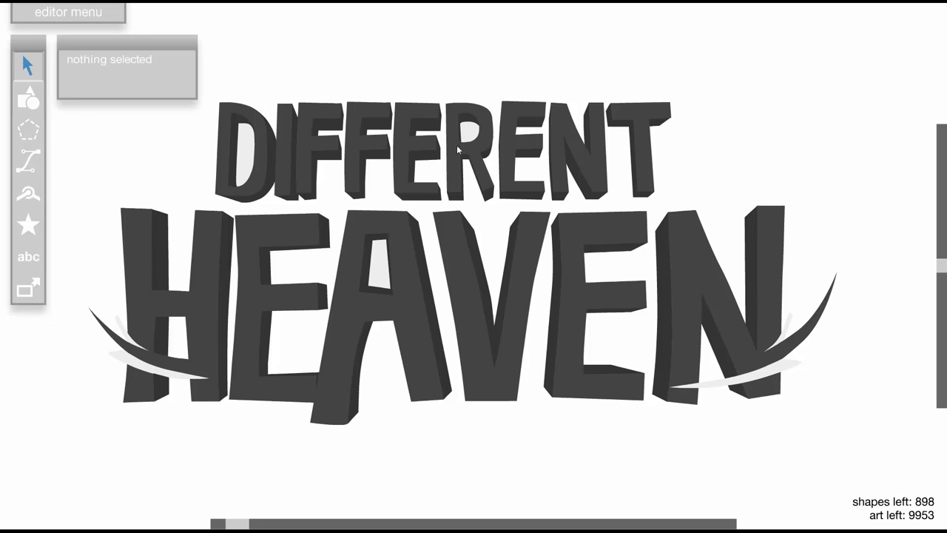
- Examine the finished DIFFERENT HEAVEN 3D lettering from close up and from a distance
{"action": "scroll", "coordinate": [438, 296], "scroll_direction": "down", "scroll_amount": 2}
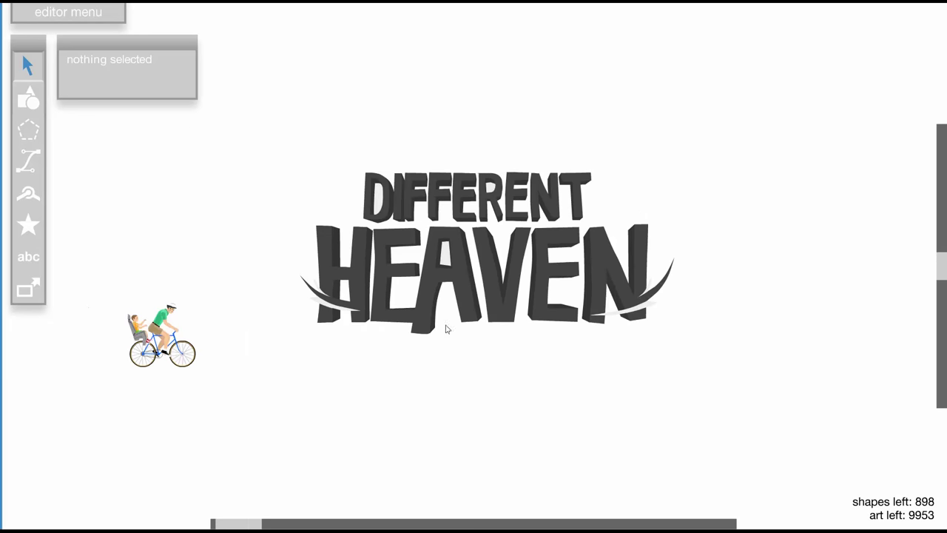
{"action": "scroll", "coordinate": [496, 237], "scroll_direction": "up", "scroll_amount": 2}
{"action": "scroll", "coordinate": [564, 198], "scroll_direction": "up", "scroll_amount": 2}
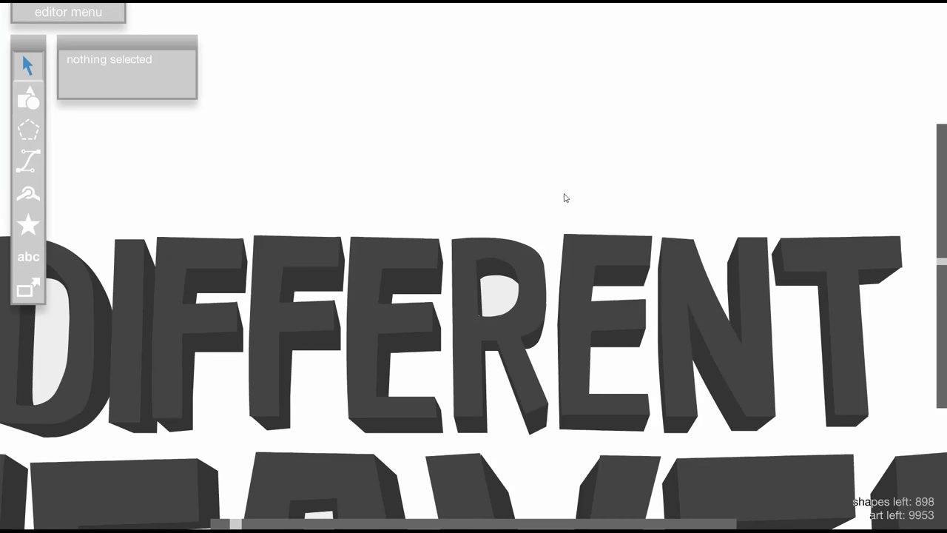
{"action": "scroll", "coordinate": [521, 206], "scroll_direction": "down", "scroll_amount": 2}
{"action": "scroll", "coordinate": [418, 304], "scroll_direction": "down", "scroll_amount": 1}
{"action": "scroll", "coordinate": [437, 294], "scroll_direction": "up", "scroll_amount": 2}
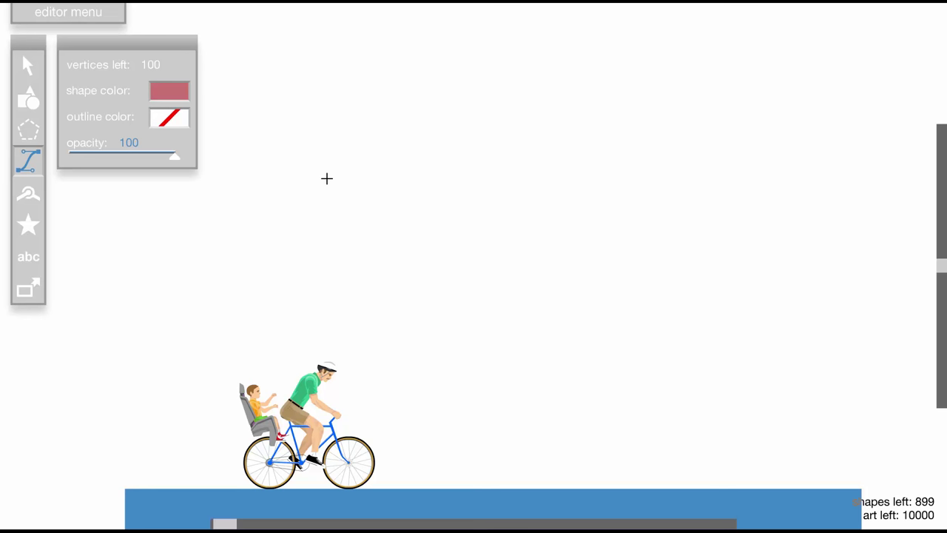
- Draw the lowercase letters "t" and "h" as pink art shapes above the ground without an outline
{"action": "left_click", "coordinate": [319, 192]}
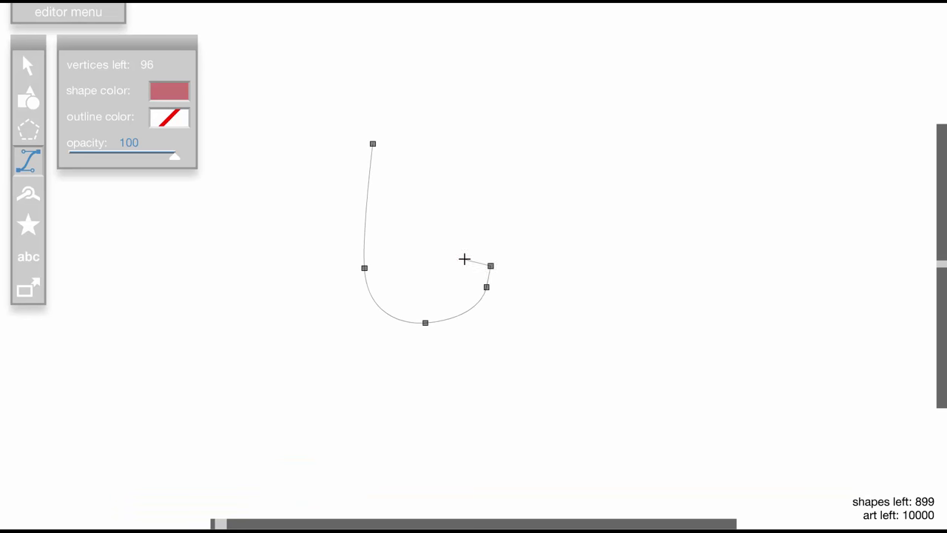
{"action": "left_click", "coordinate": [463, 225]}
{"action": "left_click", "coordinate": [400, 328]}
{"action": "left_click", "coordinate": [408, 156]}
{"action": "left_click", "coordinate": [442, 158]}
{"action": "left_click", "coordinate": [436, 236]}
{"action": "left_click_drag", "start_coordinate": [486, 208], "coordinate": [512, 208]}
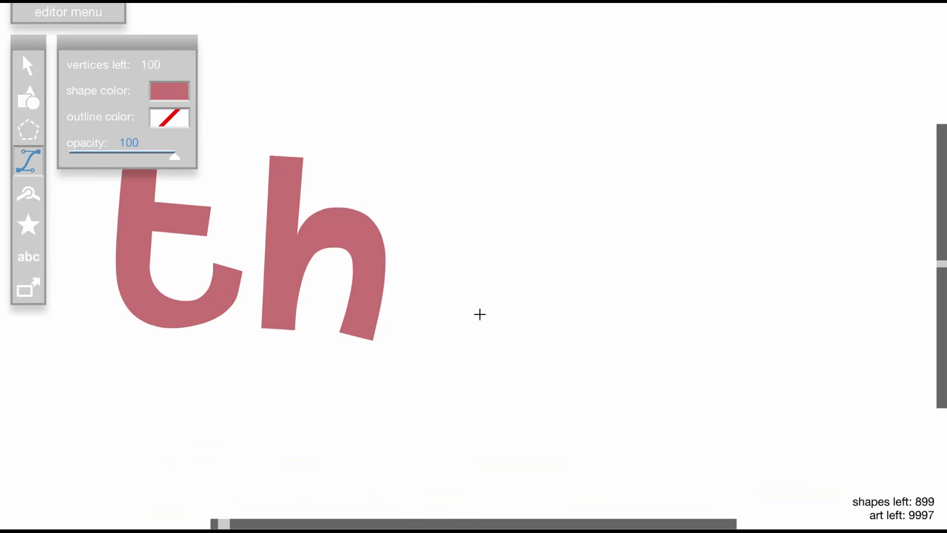
- Draw a rounded lowercase "e" after the "h" to complete the word "the"
{"action": "left_click", "coordinate": [480, 334]}
{"action": "left_click", "coordinate": [550, 264]}
{"action": "left_click", "coordinate": [522, 263]}
{"action": "left_click", "coordinate": [478, 309]}
{"action": "left_click", "coordinate": [456, 239]}
{"action": "left_click", "coordinate": [549, 239]}
{"action": "left_click", "coordinate": [491, 184]}
{"action": "left_click_drag", "start_coordinate": [490, 165], "coordinate": [409, 170]}
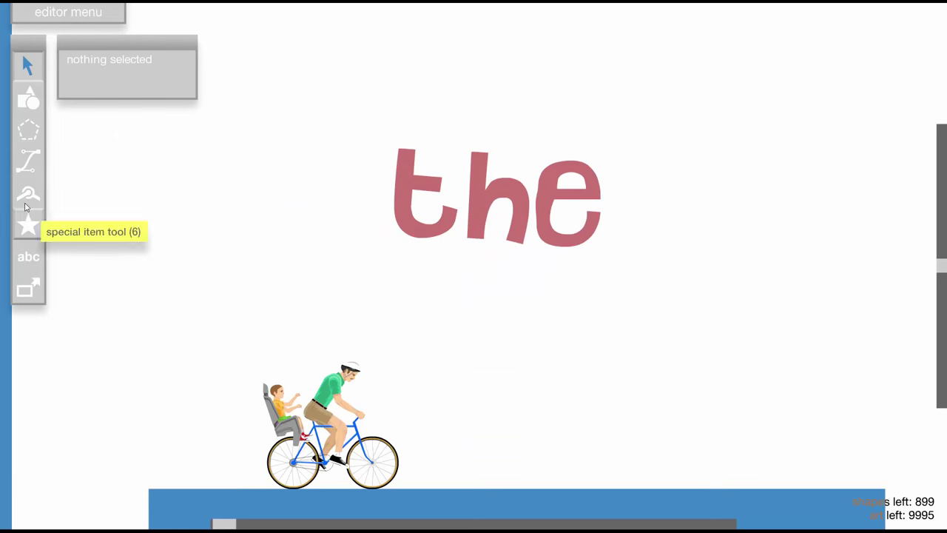
- Draw the word "Stress" in the same pink art shapes beneath "the", starting with a large capital S
{"action": "left_click", "coordinate": [28, 161]}
{"action": "left_click", "coordinate": [416, 278]}
{"action": "left_click", "coordinate": [396, 278]}
{"action": "left_click", "coordinate": [376, 251]}
{"action": "left_click", "coordinate": [364, 307]}
{"action": "left_click_drag", "start_coordinate": [404, 327], "coordinate": [396, 343]}
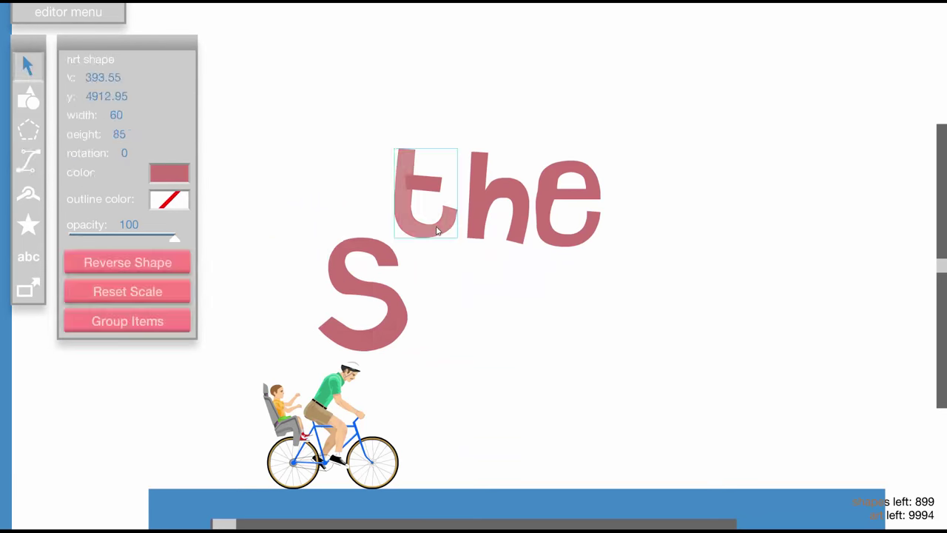
{"action": "left_click", "coordinate": [642, 318]}
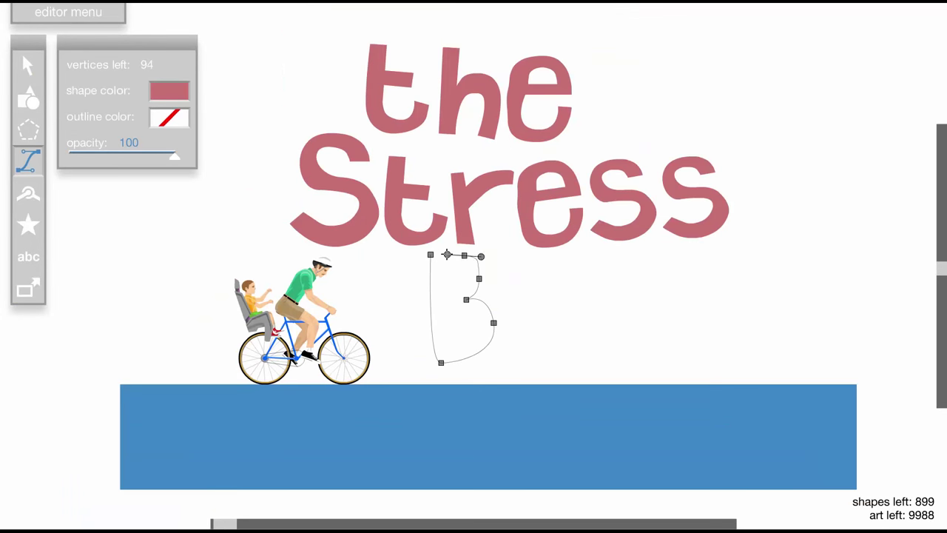
- Draw the word "BaLL" in pink art shapes beneath "Stress" to complete the title
{"action": "left_click", "coordinate": [440, 298]}
{"action": "scroll", "coordinate": [440, 299], "scroll_direction": "up", "scroll_amount": 2}
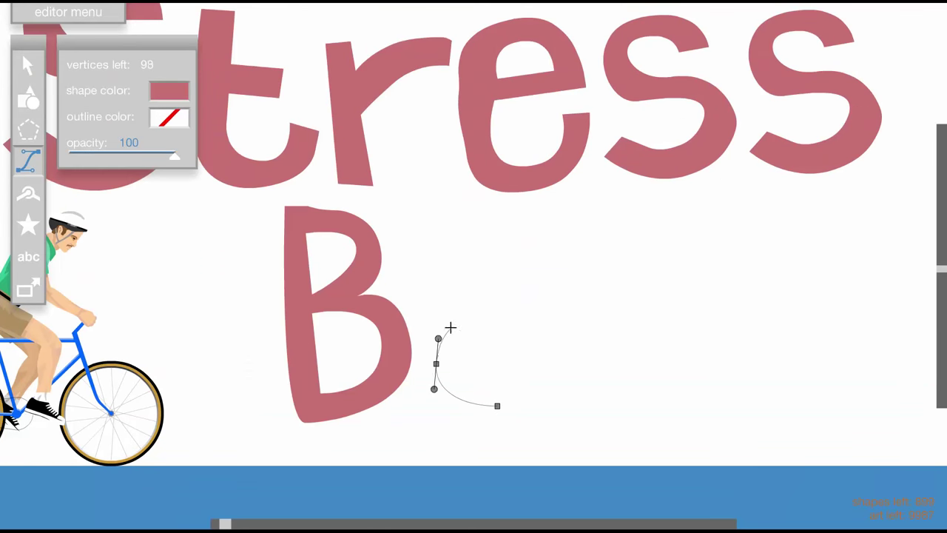
{"action": "left_click", "coordinate": [533, 321]}
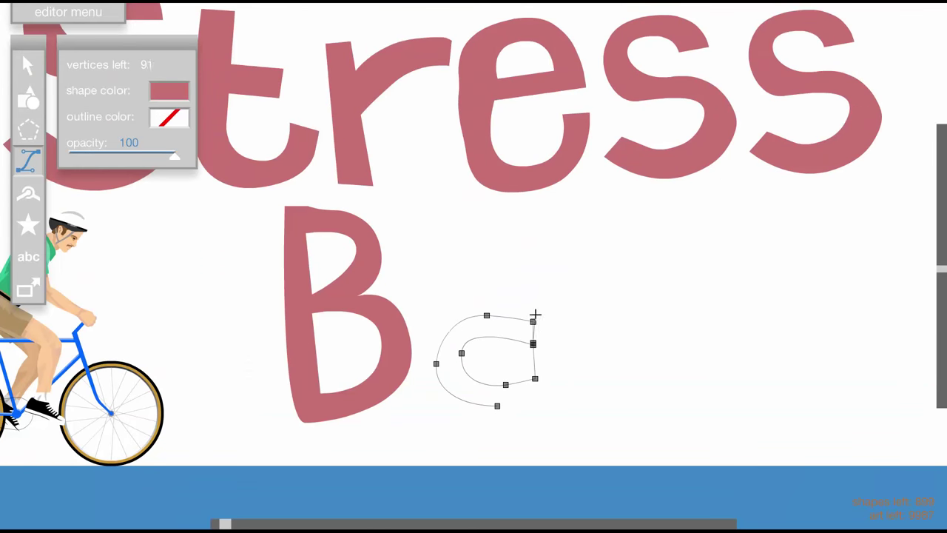
{"action": "left_click", "coordinate": [545, 269]}
{"action": "left_click", "coordinate": [436, 389]}
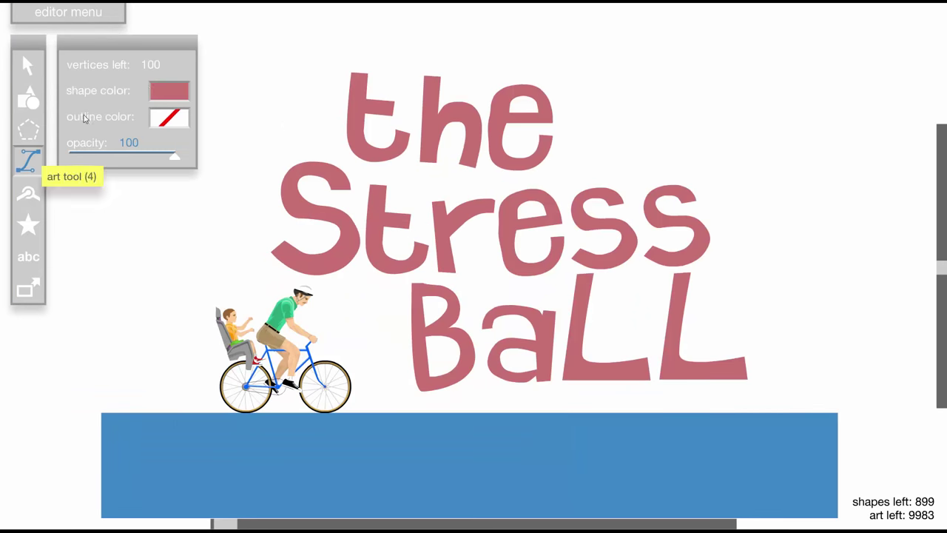
- Set the art shape color to the darker shade B36565 and add it to the saved colors
{"action": "left_click", "coordinate": [176, 90]}
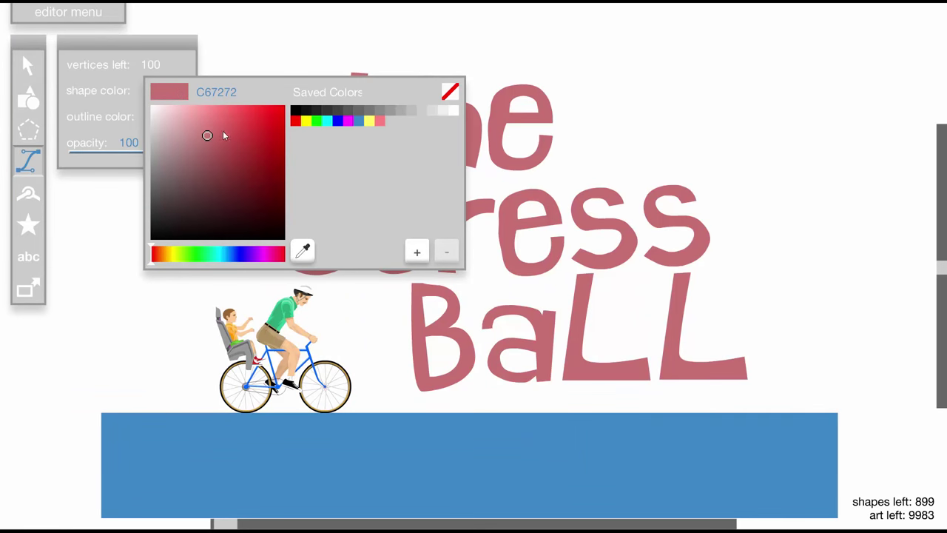
{"action": "left_click_drag", "start_coordinate": [207, 136], "coordinate": [210, 145]}
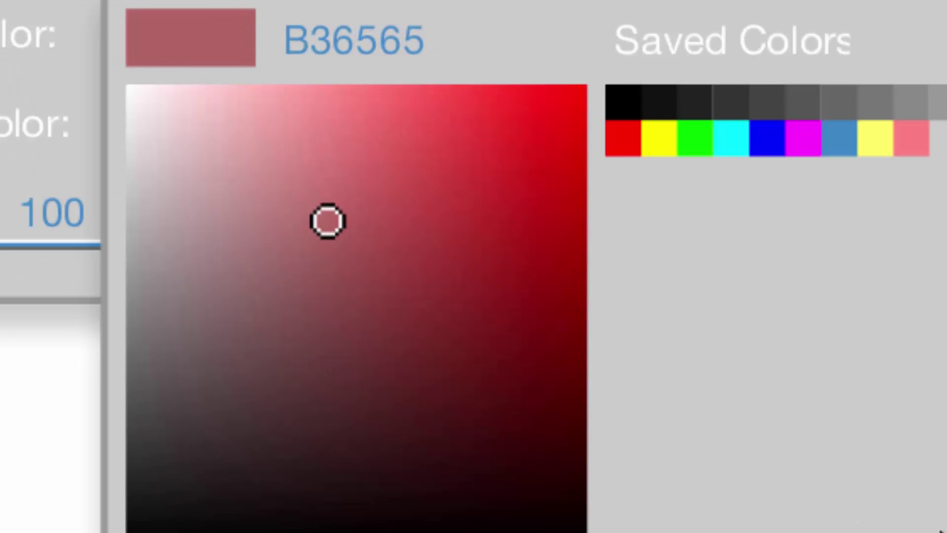
{"action": "left_click", "coordinate": [416, 251]}
{"action": "left_click", "coordinate": [28, 66]}
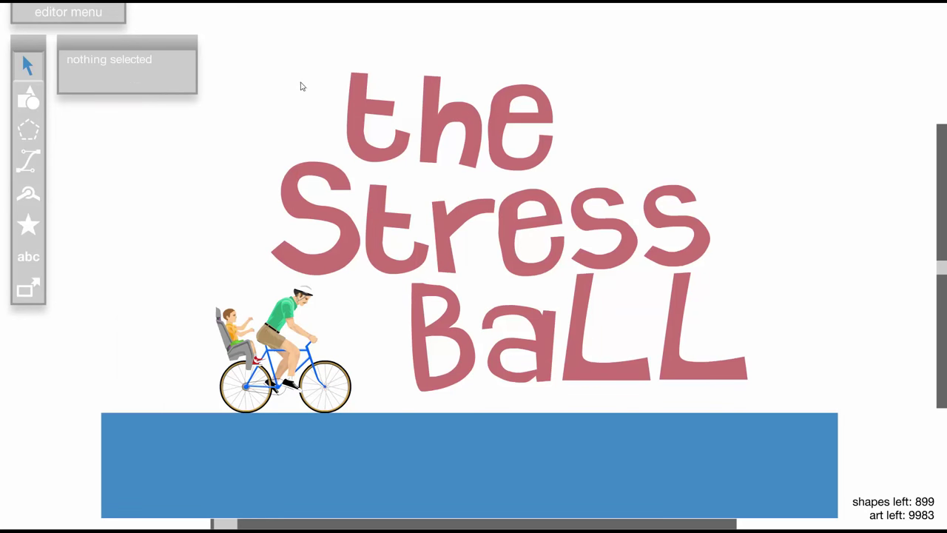
- Add the pink fill color of the "t" in "the" to the saved colors
{"action": "left_click", "coordinate": [357, 100]}
{"action": "left_click", "coordinate": [178, 173]}
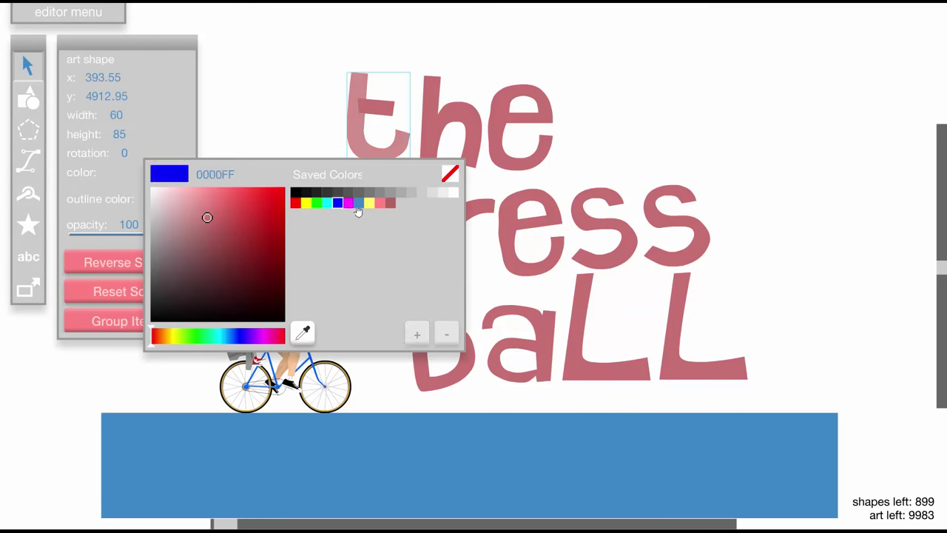
{"action": "left_click", "coordinate": [417, 332]}
- Place a blue circle 5 wide and 5 high between the "r" and "e" of "Stress" as the vanishing point
{"action": "scroll", "coordinate": [257, 204], "scroll_direction": "up", "scroll_amount": 2}
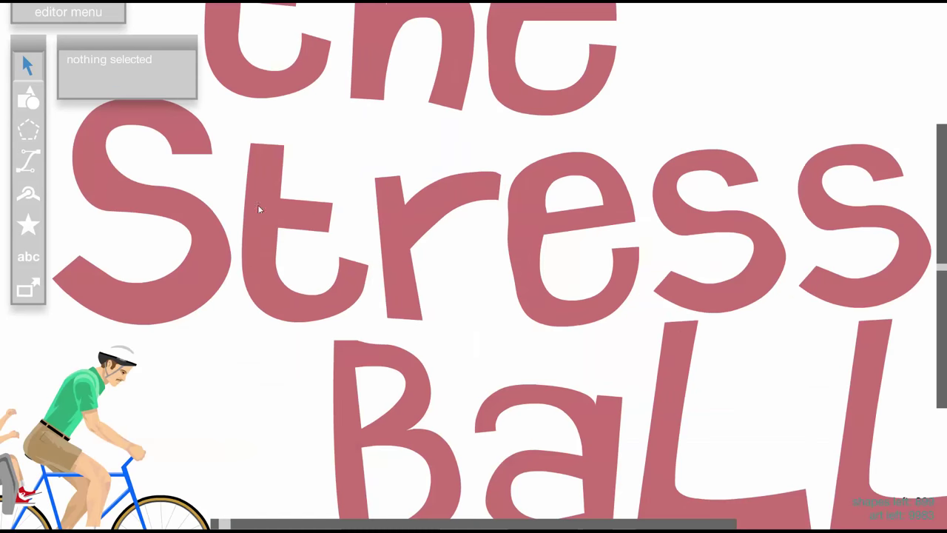
{"action": "left_click", "coordinate": [28, 160]}
{"action": "scroll", "coordinate": [393, 253], "scroll_direction": "up", "scroll_amount": 3}
{"action": "left_click", "coordinate": [29, 98]}
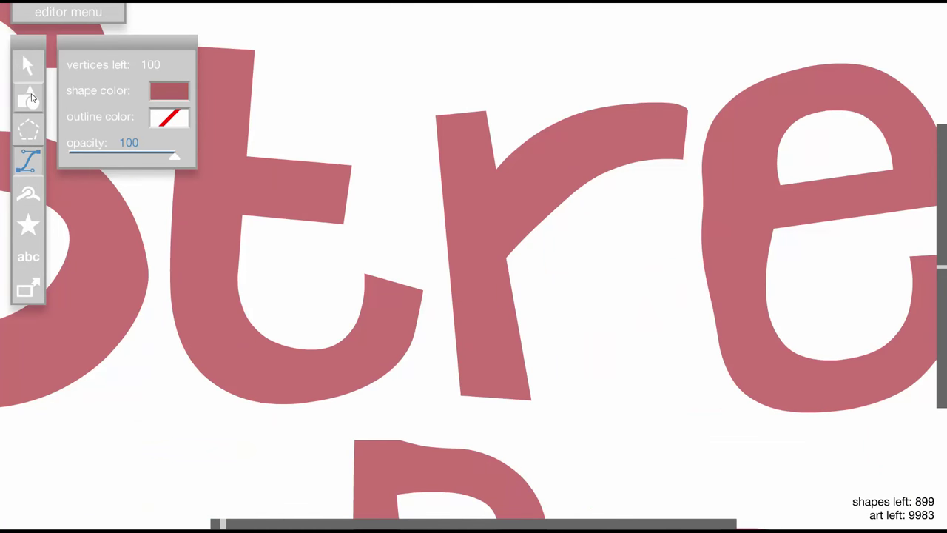
{"action": "scroll", "coordinate": [606, 283], "scroll_direction": "down", "scroll_amount": 5}
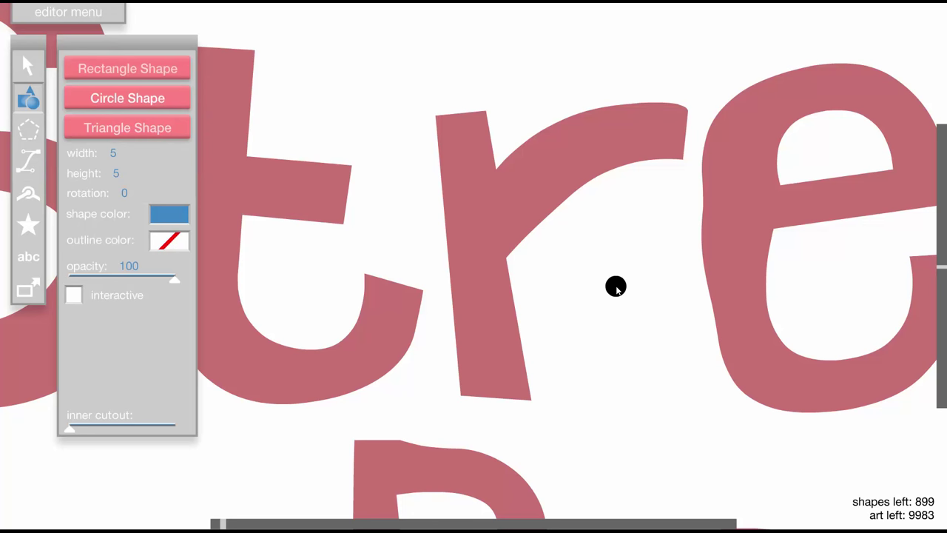
{"action": "left_click", "coordinate": [615, 286]}
- Mark each corner of the letter "r" with a blue circle of size 5 at 41 opacity
{"action": "left_click", "coordinate": [28, 160]}
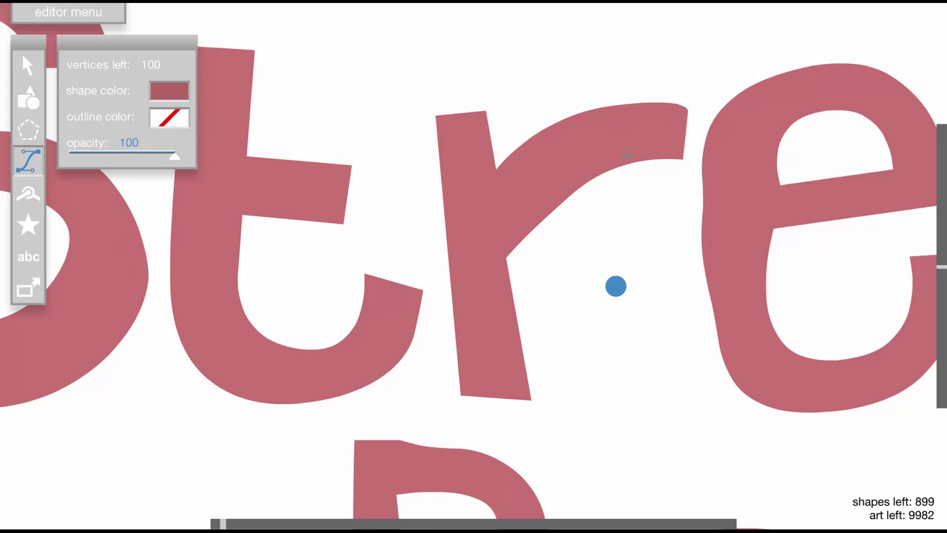
{"action": "left_click_drag", "start_coordinate": [584, 232], "coordinate": [473, 257]}
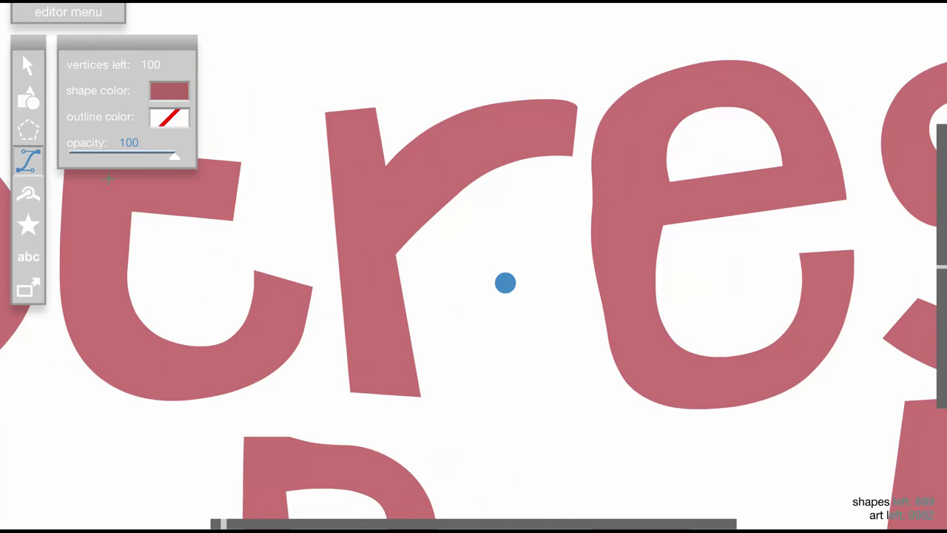
{"action": "key", "text": "2"}
{"action": "left_click_drag", "start_coordinate": [140, 278], "coordinate": [112, 279]}
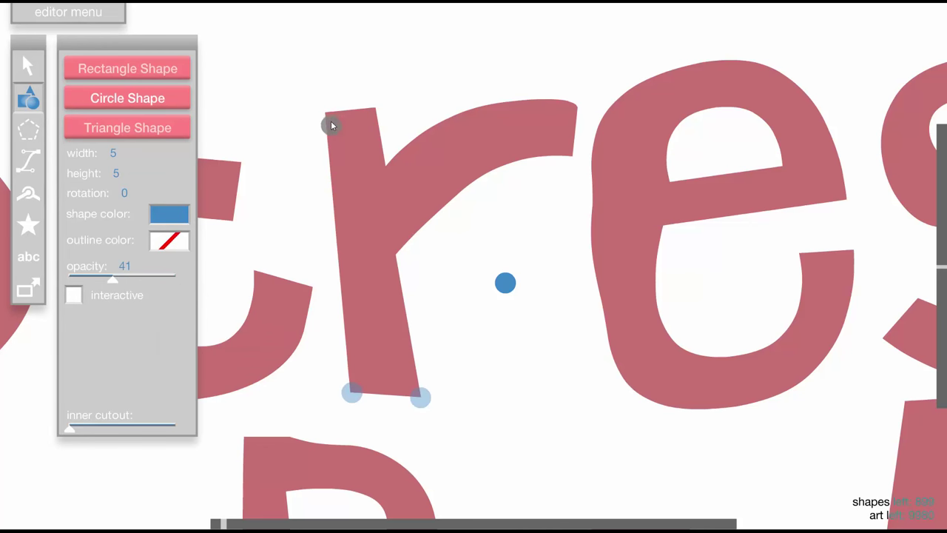
{"action": "key", "text": "1"}
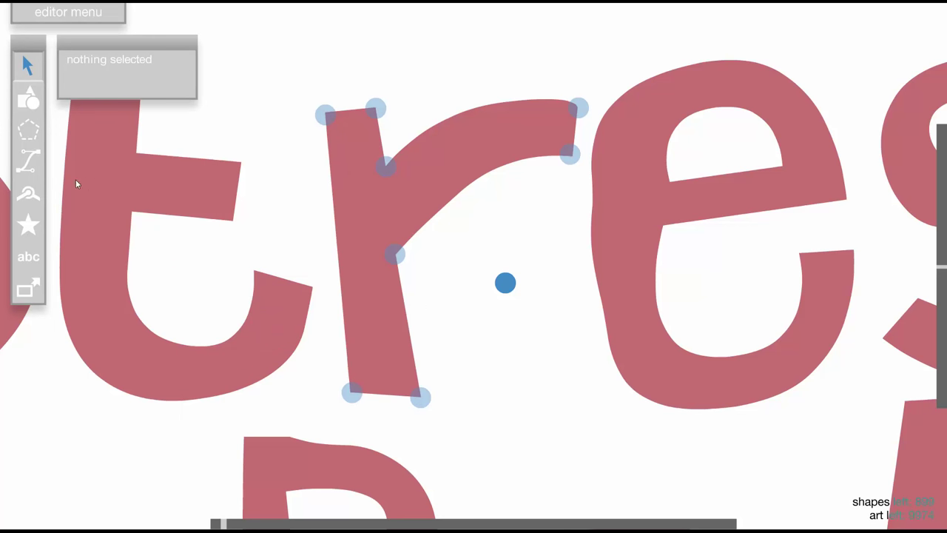
- Draw short guide lines from the marked corners of the "r" toward the vanishing point circle
{"action": "left_click", "coordinate": [28, 161]}
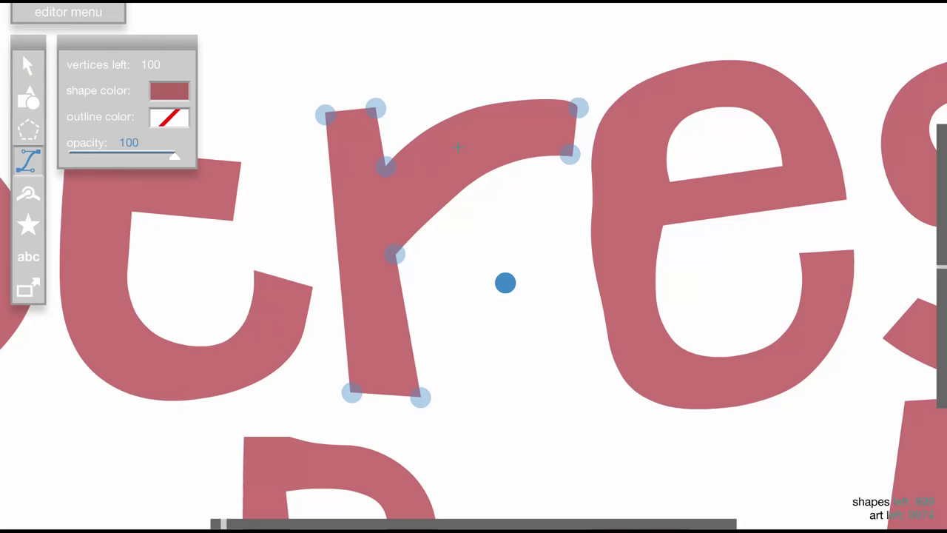
{"action": "left_click", "coordinate": [326, 114]}
{"action": "left_click", "coordinate": [346, 390]}
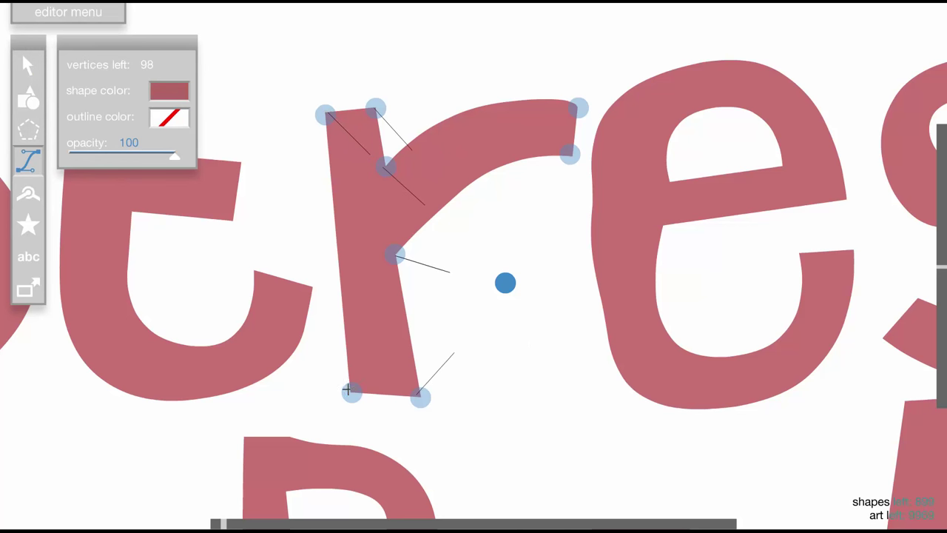
{"action": "key", "text": "Return"}
{"action": "left_click", "coordinate": [569, 153]}
{"action": "left_click", "coordinate": [549, 184]}
- Delete the circle and the guide line at the lower-left corner of the "r"
{"action": "left_click", "coordinate": [28, 66]}
{"action": "key", "text": "equal"}
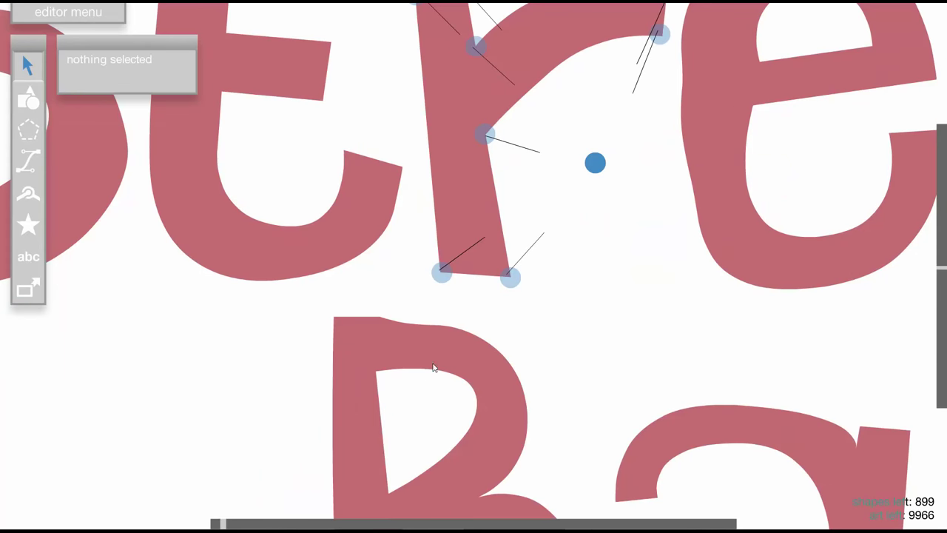
{"action": "left_click", "coordinate": [442, 273]}
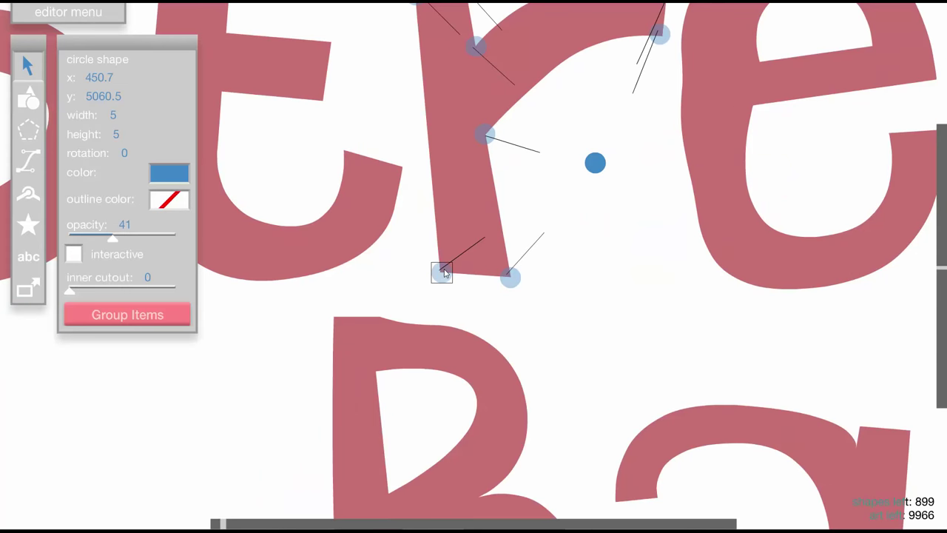
{"action": "key", "text": "Delete"}
{"action": "left_click", "coordinate": [453, 259]}
{"action": "key", "text": "Delete"}
{"action": "key", "text": "equal"}
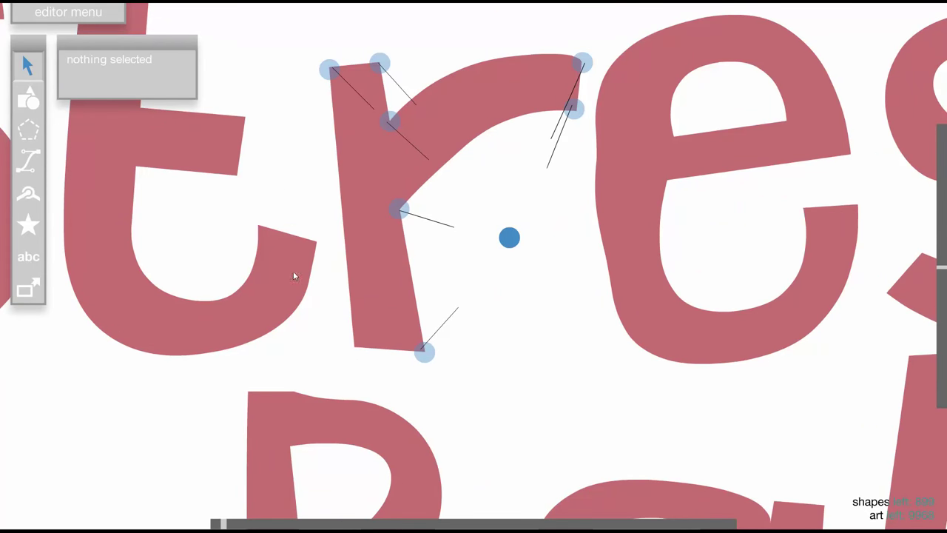
- Try drawing a darker four-sided face from the lower-left corner of the "r" inside its stem
{"action": "left_click", "coordinate": [29, 160]}
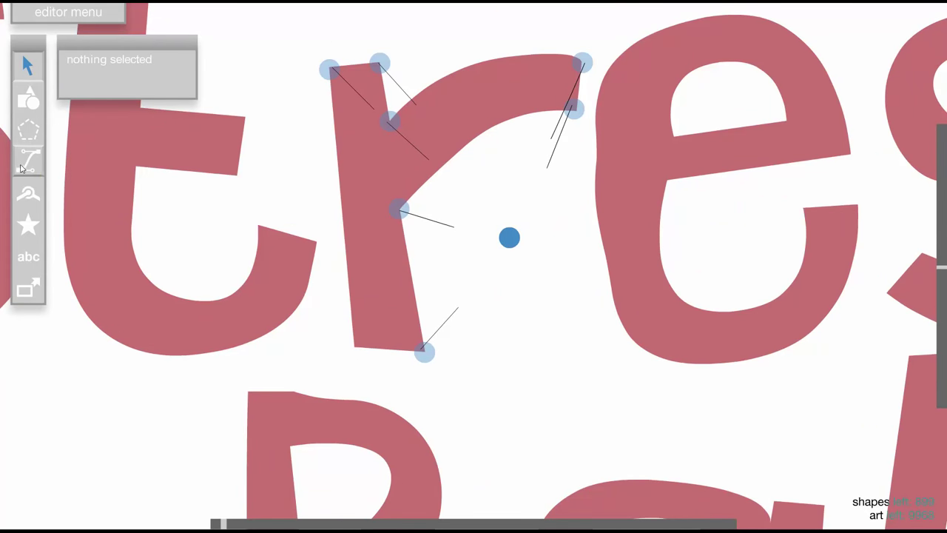
{"action": "left_click", "coordinate": [352, 348]}
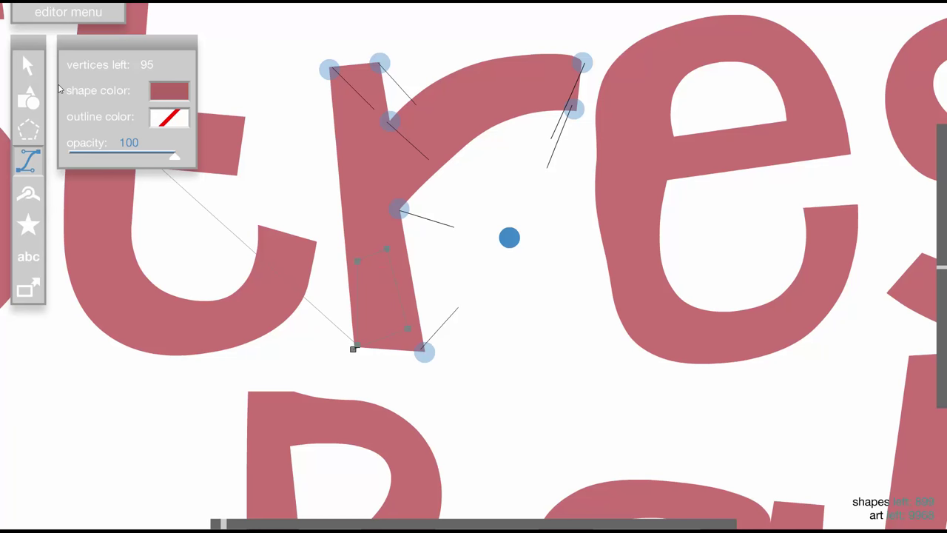
{"action": "left_click", "coordinate": [354, 349]}
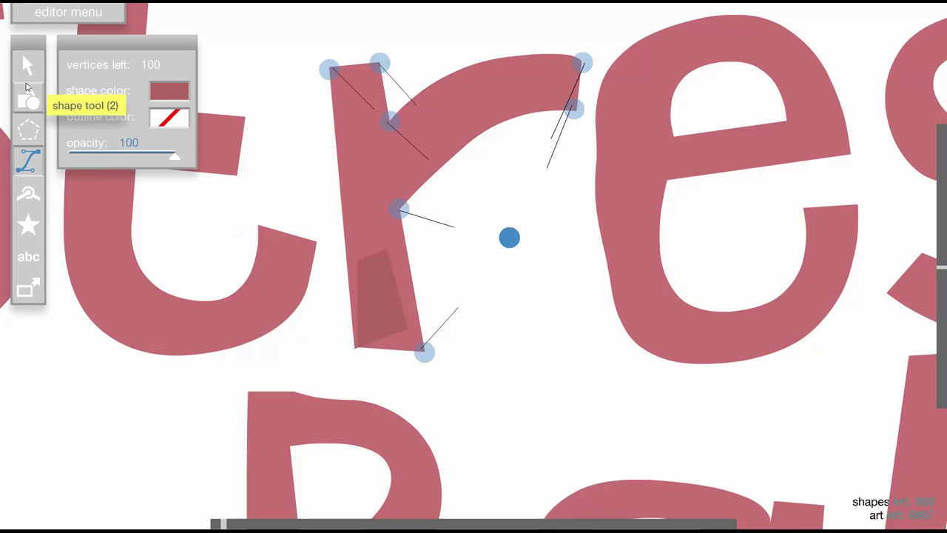
- Test the dark face behind the "r" by shifting the letter slightly down, and discard the test
{"action": "left_click", "coordinate": [28, 65]}
{"action": "left_click", "coordinate": [395, 319]}
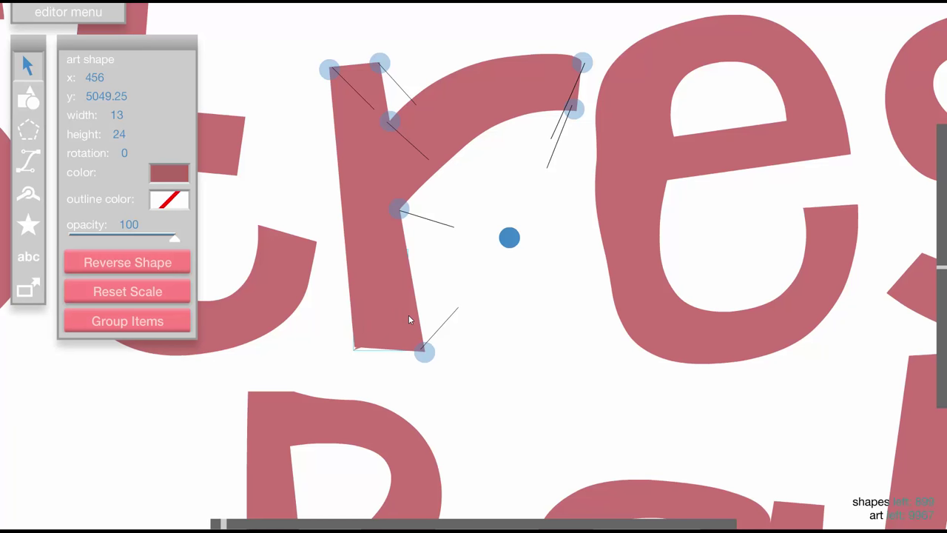
{"action": "left_click_drag", "start_coordinate": [356, 348], "coordinate": [353, 360]}
{"action": "left_click", "coordinate": [358, 362]}
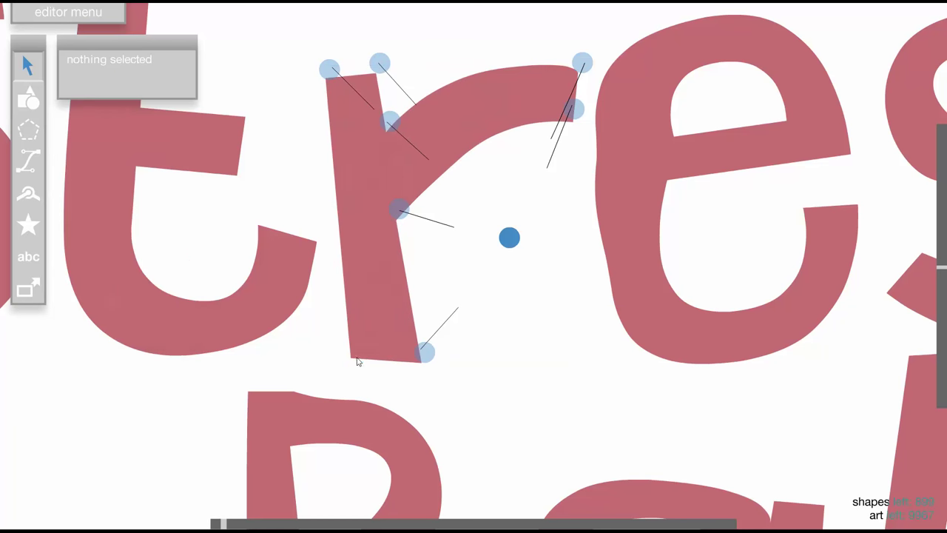
{"action": "left_click", "coordinate": [359, 354]}
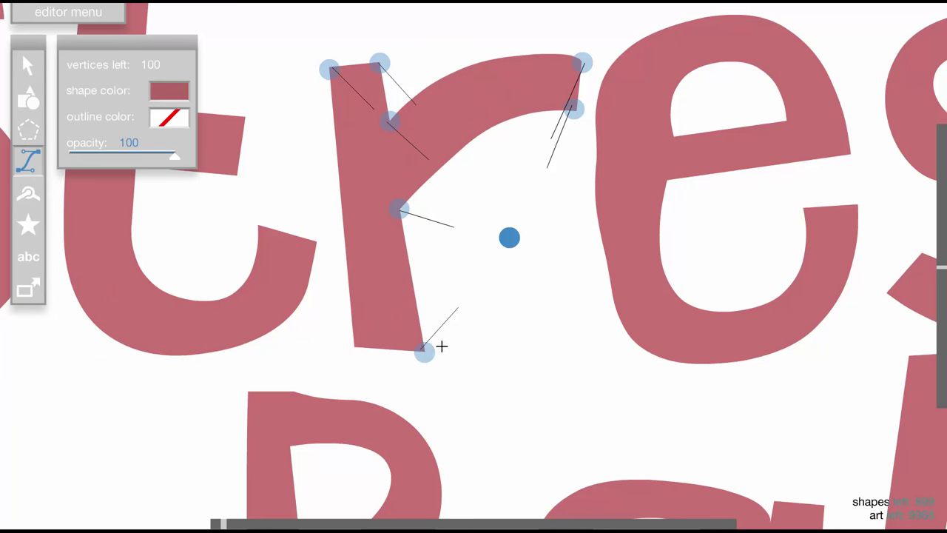
- Draw the side face of the "r" stem between its lower-right corner and inner corner, following the guide lines
{"action": "left_click", "coordinate": [424, 348]}
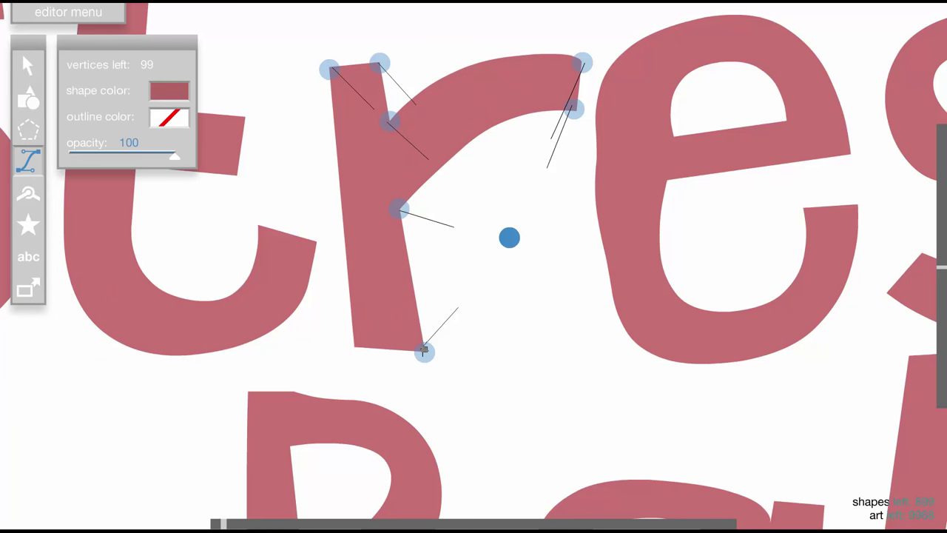
{"action": "left_click", "coordinate": [455, 313]}
{"action": "left_click", "coordinate": [399, 211]}
{"action": "left_click", "coordinate": [424, 348]}
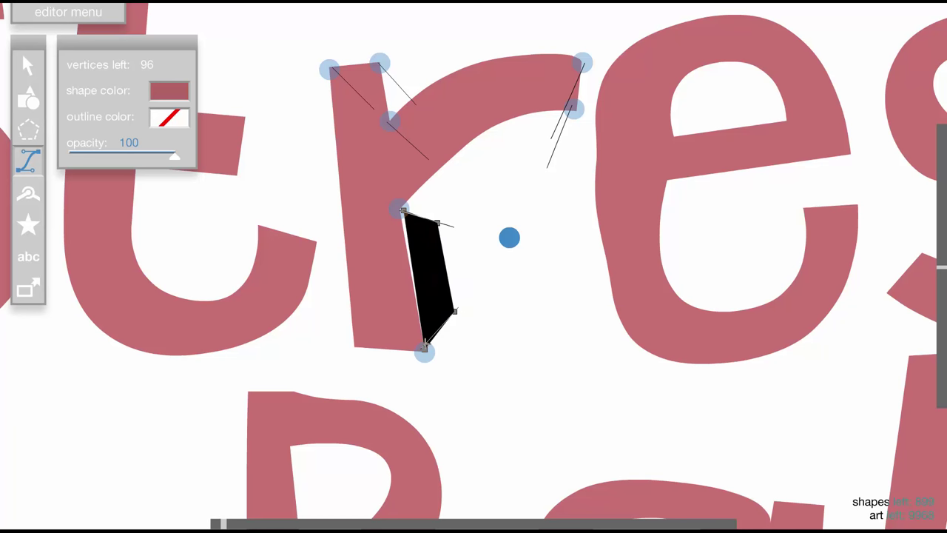
- Delete the side face just drawn along the "r" stem
{"action": "left_click", "coordinate": [28, 68]}
{"action": "left_click", "coordinate": [436, 247]}
{"action": "key", "text": "Delete"}
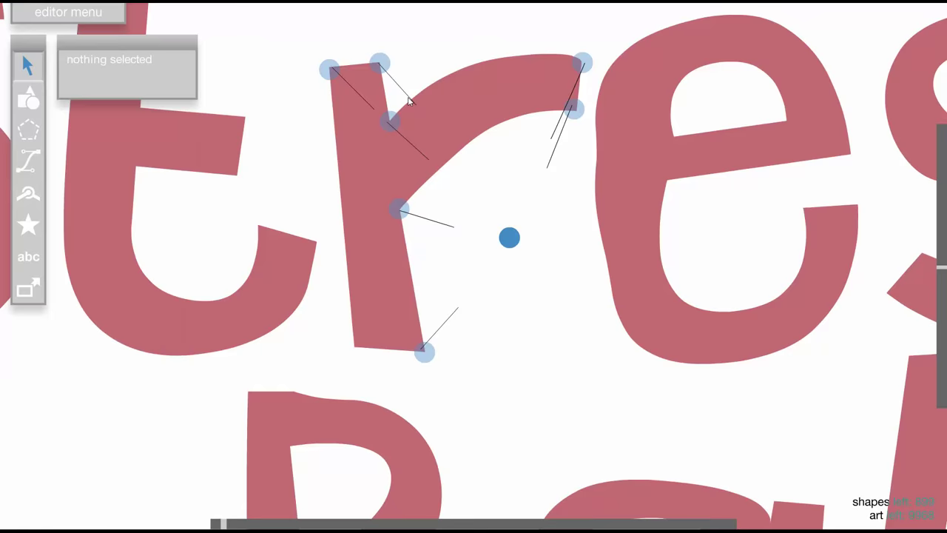
{"action": "left_click_drag", "start_coordinate": [507, 139], "coordinate": [584, 314]}
{"action": "left_click_drag", "start_coordinate": [518, 361], "coordinate": [502, 252]}
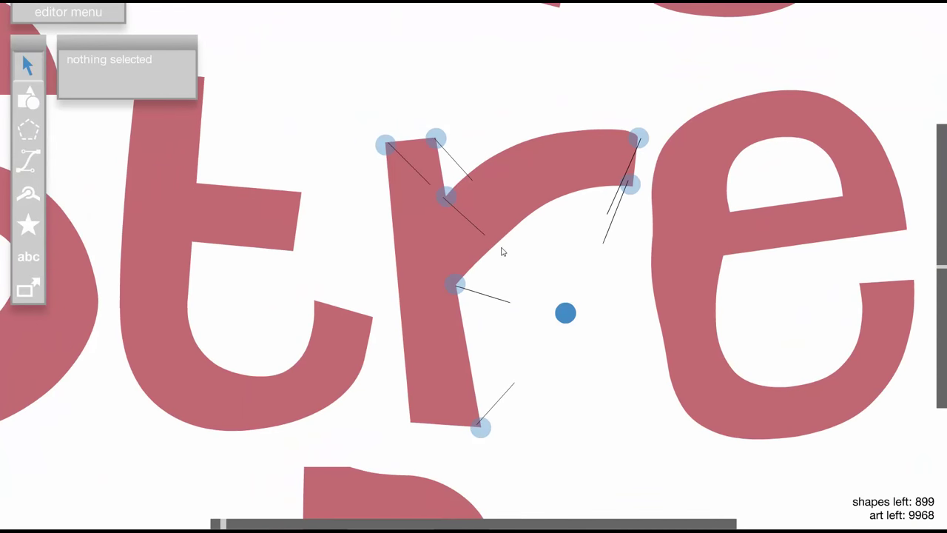
- Delete the marker circles at the upper-left corner, the notch and the upper arm tip of the "r"
{"action": "left_click", "coordinate": [385, 146]}
{"action": "key", "text": "Delete"}
{"action": "left_click", "coordinate": [405, 157]}
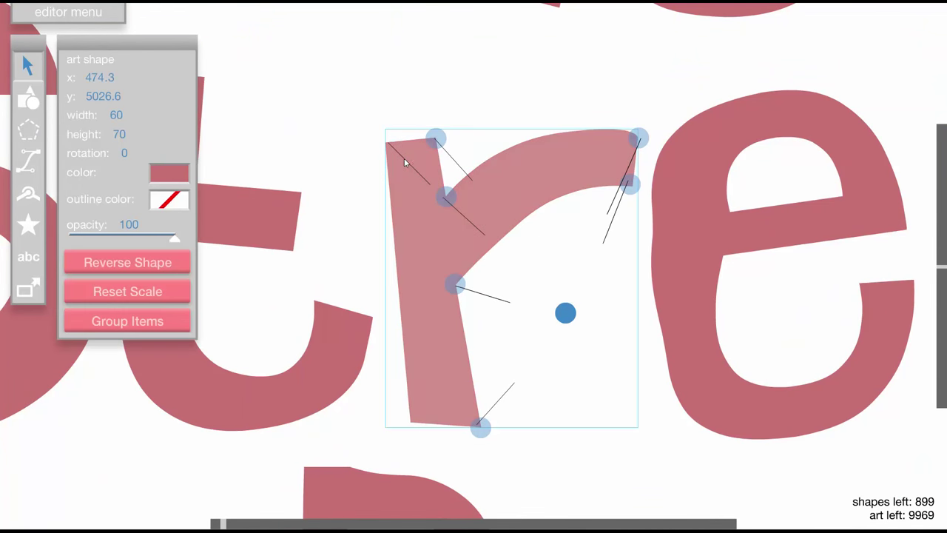
{"action": "left_click", "coordinate": [575, 197]}
{"action": "left_click", "coordinate": [639, 142]}
{"action": "key", "text": "Delete"}
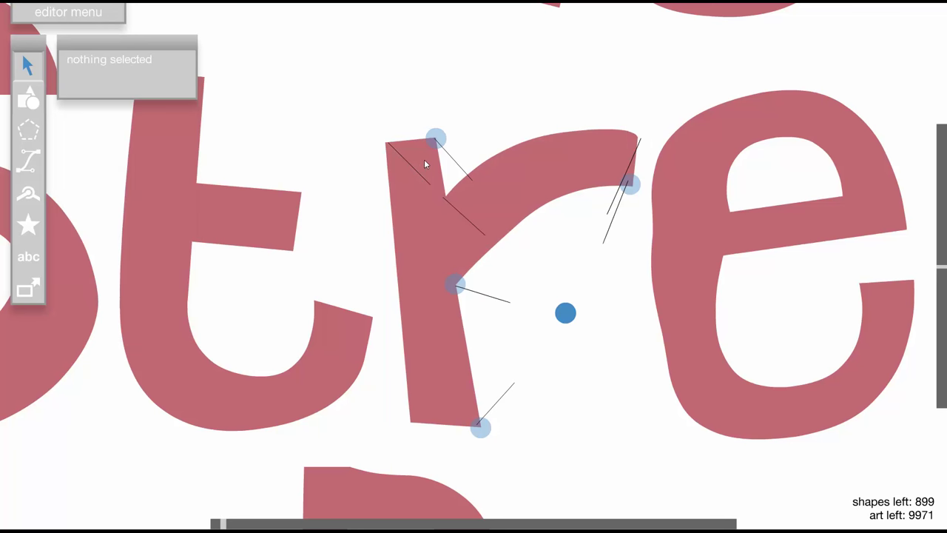
- Delete all the short guide lines around the "r", keeping the four remaining marker circles and the vanishing point
{"action": "left_click_drag", "start_coordinate": [406, 115], "coordinate": [424, 154]}
{"action": "left_click_drag", "start_coordinate": [467, 179], "coordinate": [466, 219]}
{"action": "key", "text": "ctrl+z"}
{"action": "key", "text": "ctrl+z"}
{"action": "key", "text": "ctrl+z"}
{"action": "key", "text": "ctrl+z"}
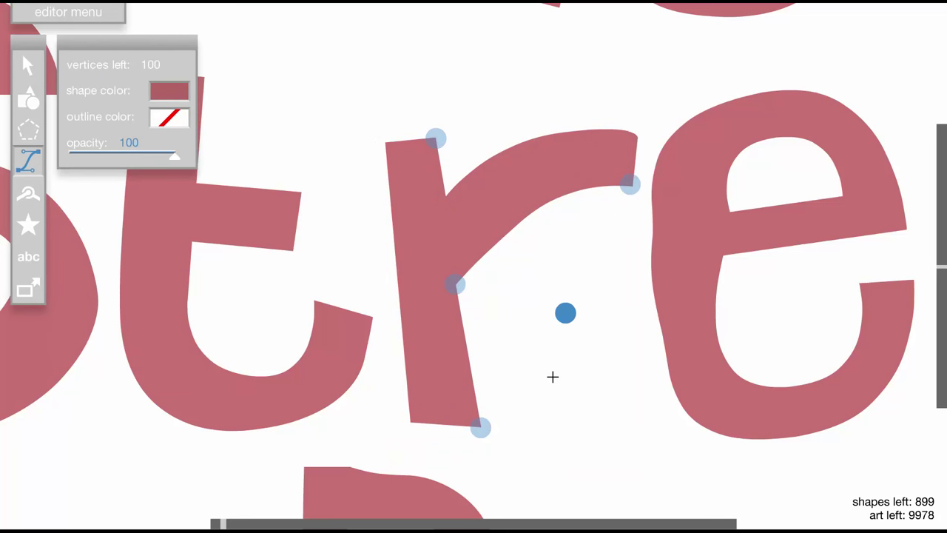
- Draw guide lines from the four remaining corner circles of the "r" to the blue vanishing point
{"action": "left_click", "coordinate": [480, 426]}
{"action": "left_click", "coordinate": [566, 314]}
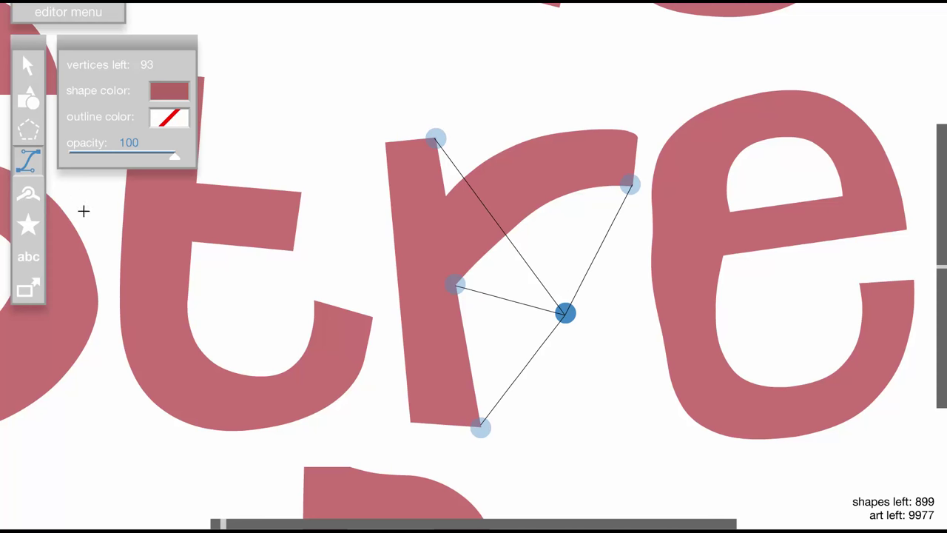
{"action": "left_click_drag", "start_coordinate": [612, 364], "coordinate": [545, 295]}
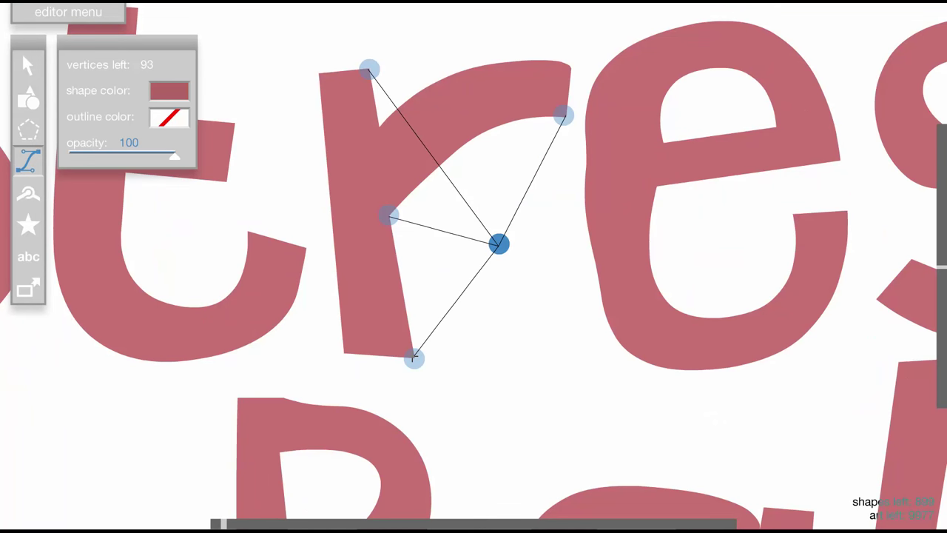
- Set the outline colour to FF0000 and draw a short depth line along the guide from the "r" stem's lower-right corner
{"action": "left_click", "coordinate": [158, 95]}
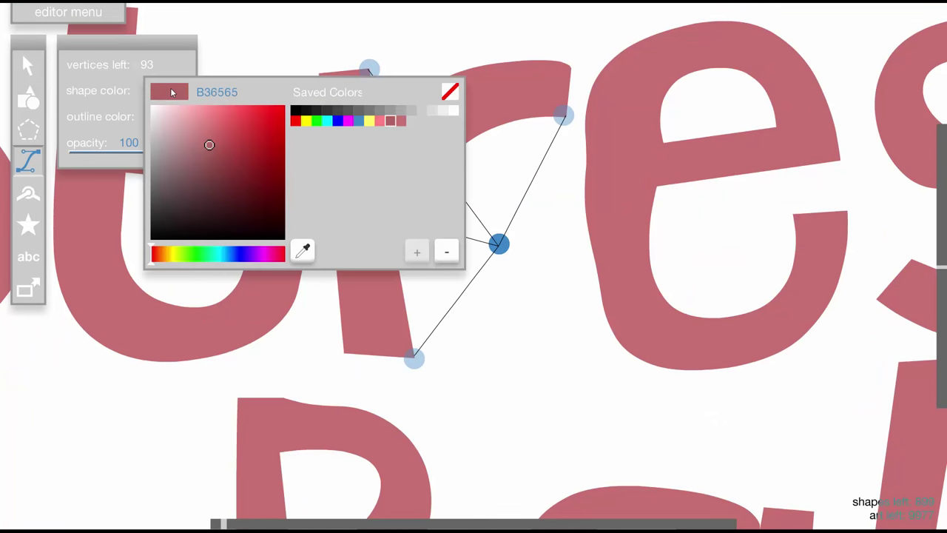
{"action": "left_click", "coordinate": [158, 95]}
{"action": "left_click", "coordinate": [167, 120]}
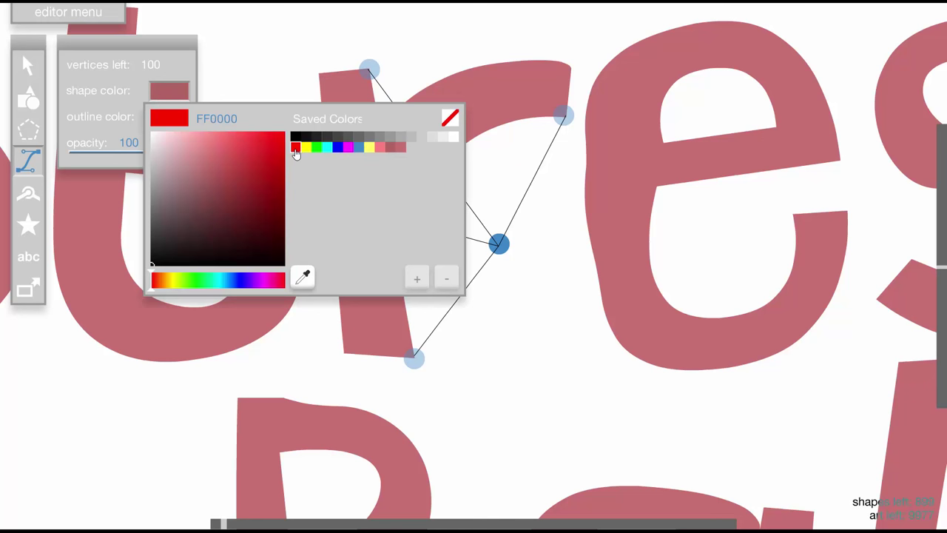
{"action": "left_click", "coordinate": [295, 149]}
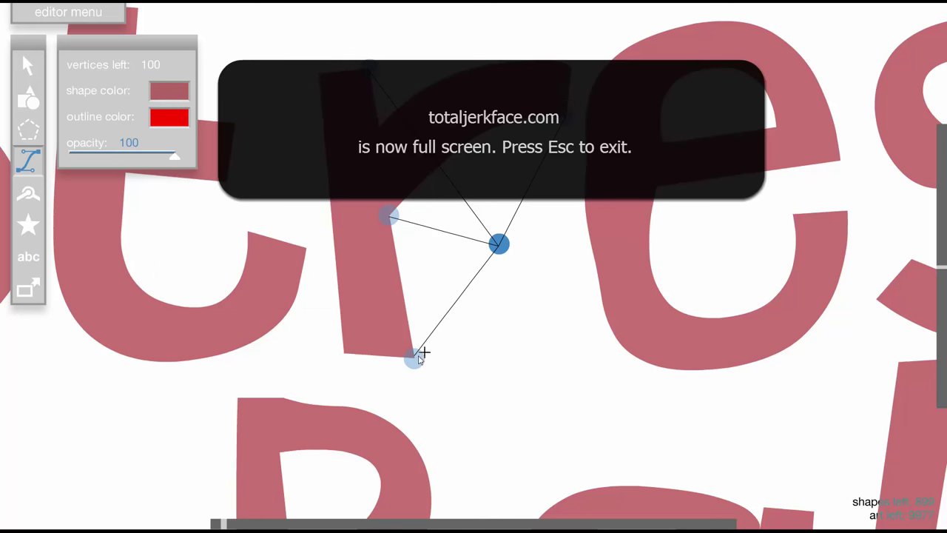
{"action": "left_click", "coordinate": [415, 358]}
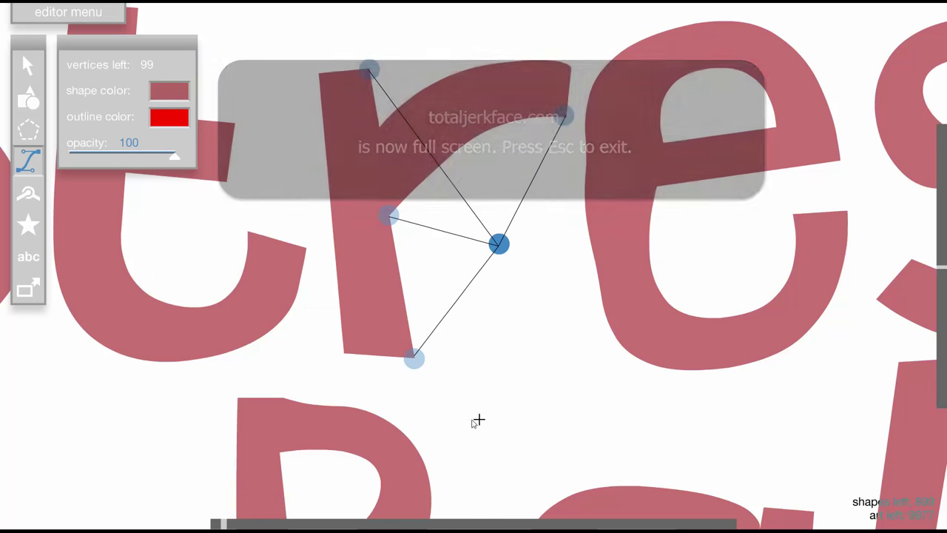
{"action": "left_click", "coordinate": [511, 419]}
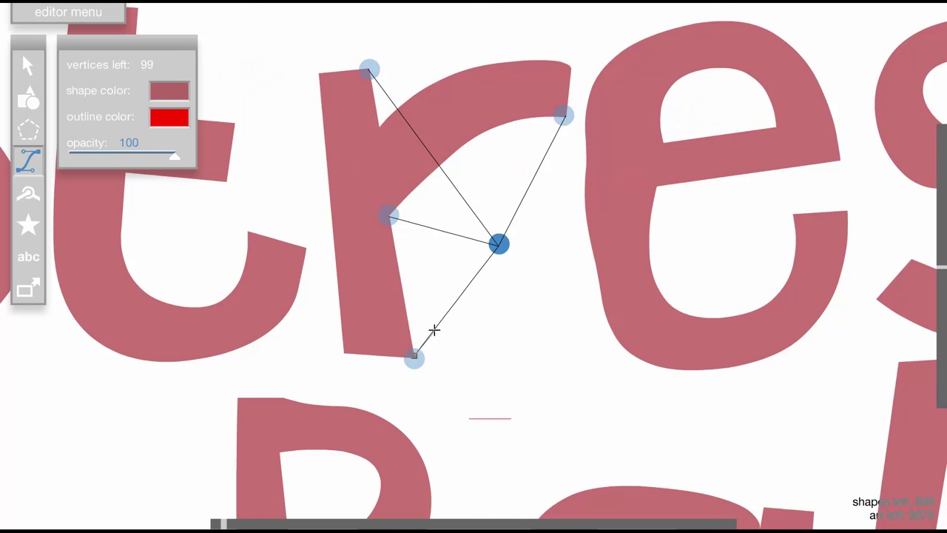
- Duplicate the "r" and give the copy a darker red colour at 18 opacity
{"action": "key", "text": "a"}
{"action": "left_click", "coordinate": [374, 303]}
{"action": "key", "text": "ctrl+v"}
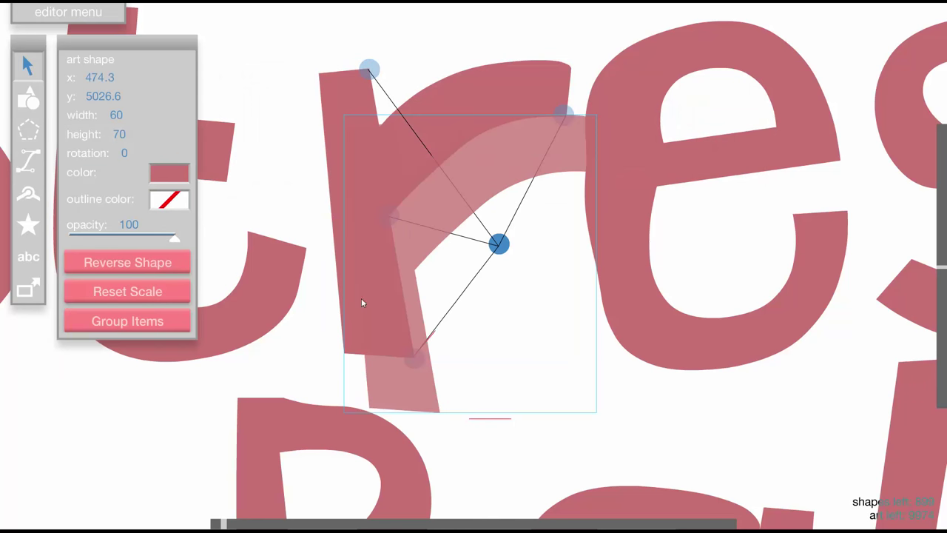
{"action": "left_click", "coordinate": [169, 172]}
{"action": "left_click", "coordinate": [209, 241]}
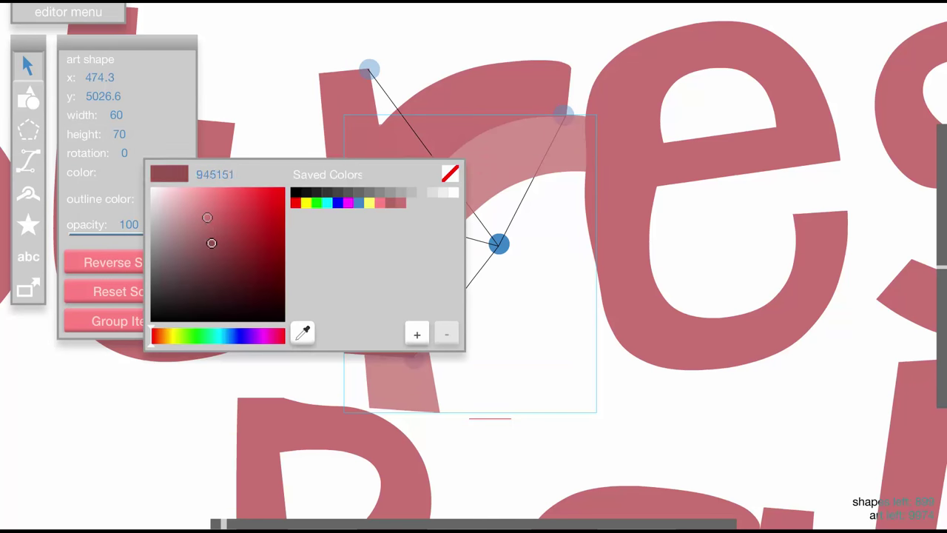
{"action": "left_click", "coordinate": [88, 238]}
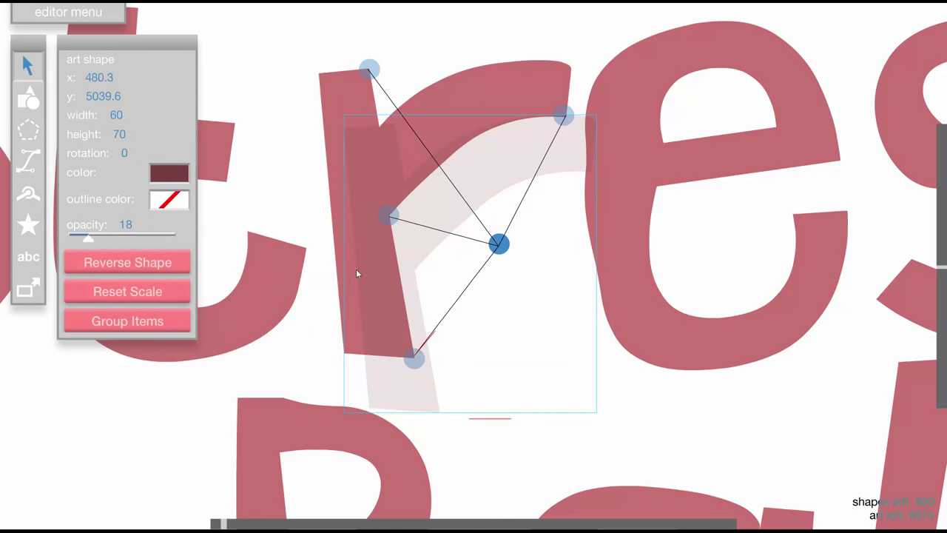
- Move the translucent "r" copy so its lower-right stem corner meets the end of the short red depth line
{"action": "left_click_drag", "start_coordinate": [412, 335], "coordinate": [407, 248]}
{"action": "left_click_drag", "start_coordinate": [409, 500], "coordinate": [443, 329]}
{"action": "left_click", "coordinate": [450, 188]}
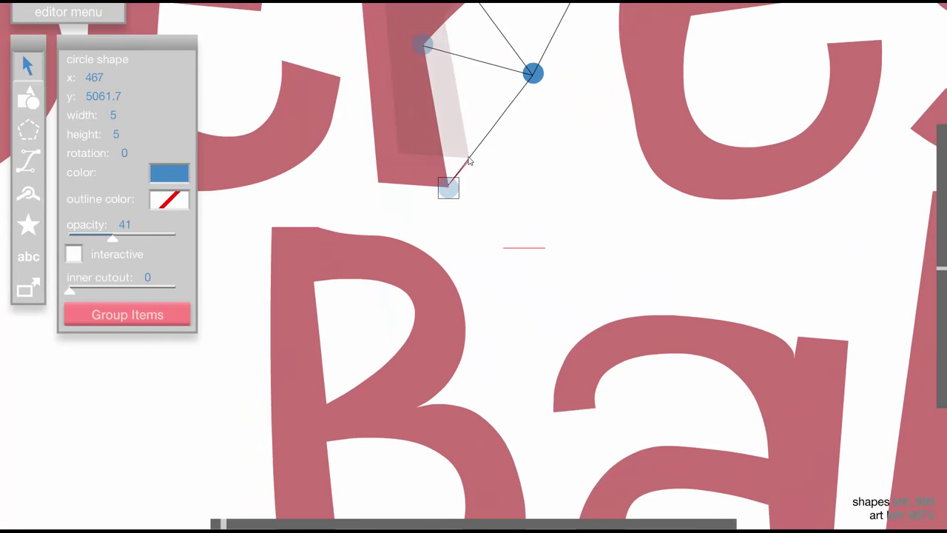
{"action": "left_click", "coordinate": [468, 161]}
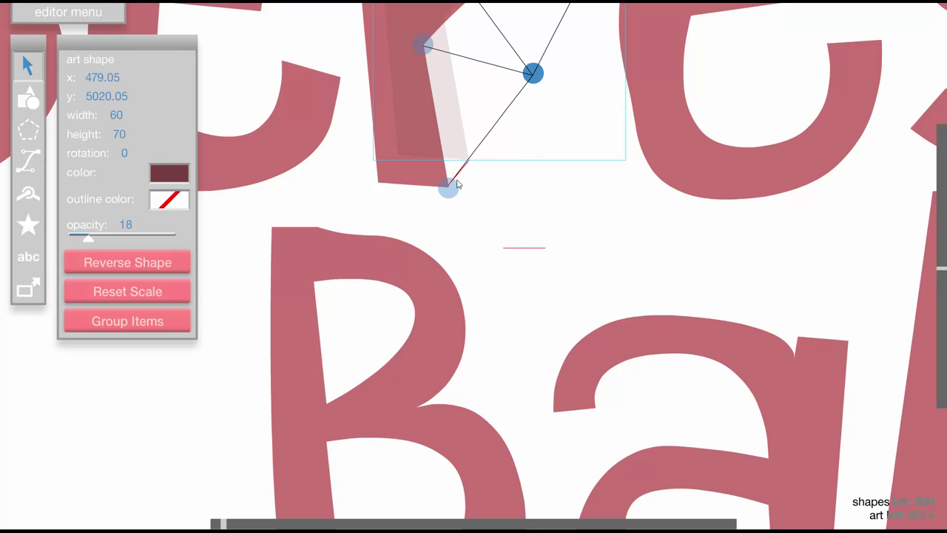
{"action": "left_click", "coordinate": [465, 172]}
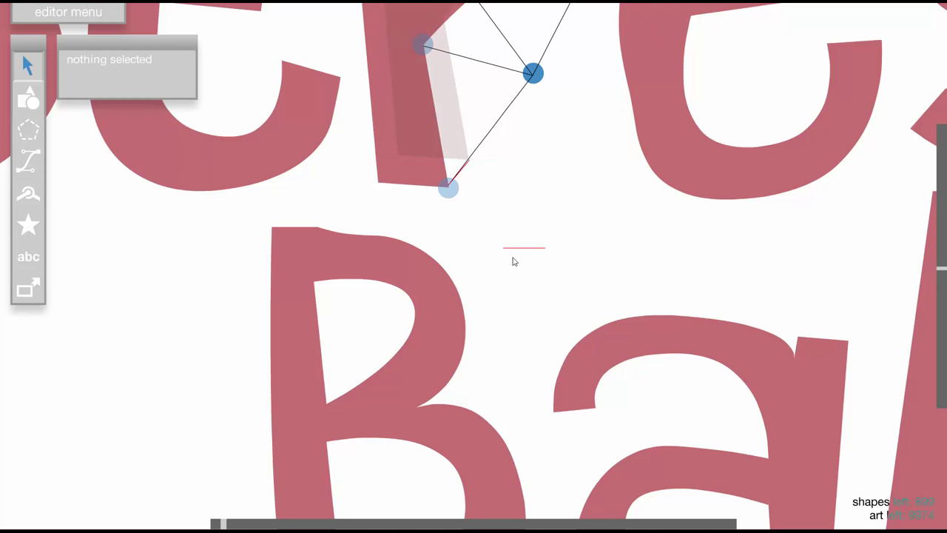
{"action": "left_click_drag", "start_coordinate": [526, 231], "coordinate": [530, 285]}
{"action": "left_click", "coordinate": [513, 206]}
{"action": "scroll", "coordinate": [513, 176], "scroll_direction": "up", "scroll_amount": 1}
{"action": "scroll", "coordinate": [438, 212], "scroll_direction": "up", "scroll_amount": 2}
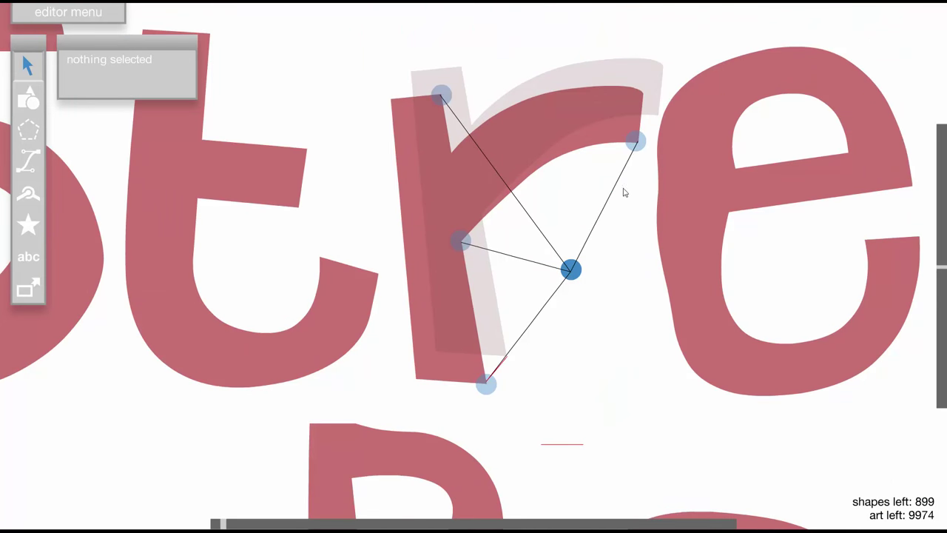
{"action": "scroll", "coordinate": [624, 192], "scroll_direction": "right", "scroll_amount": 4}
{"action": "scroll", "coordinate": [624, 193], "scroll_direction": "up", "scroll_amount": 2}
{"action": "scroll", "coordinate": [410, 390], "scroll_direction": "down", "scroll_amount": 3}
{"action": "scroll", "coordinate": [410, 390], "scroll_direction": "left", "scroll_amount": 2}
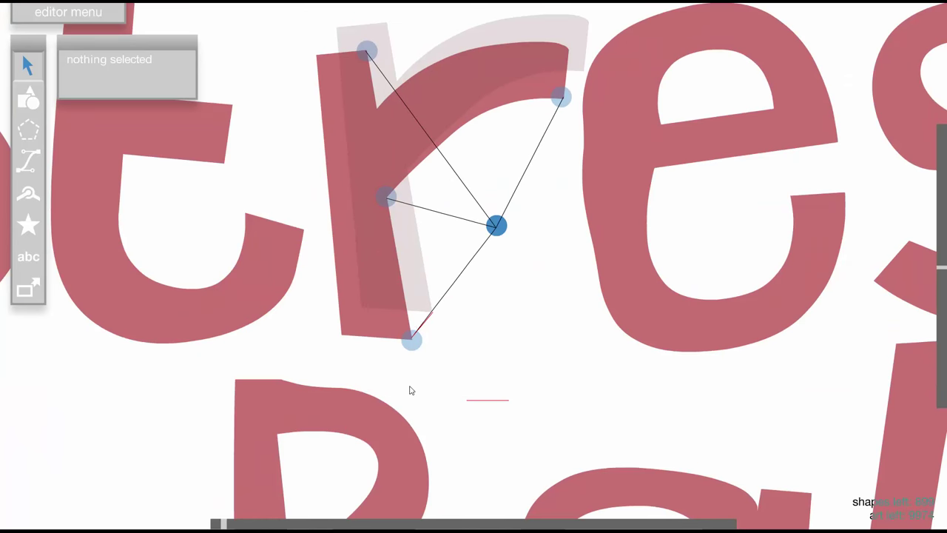
- Send the translucent "r" copy behind the original letter and compare it with the guide lines
{"action": "left_click", "coordinate": [419, 320]}
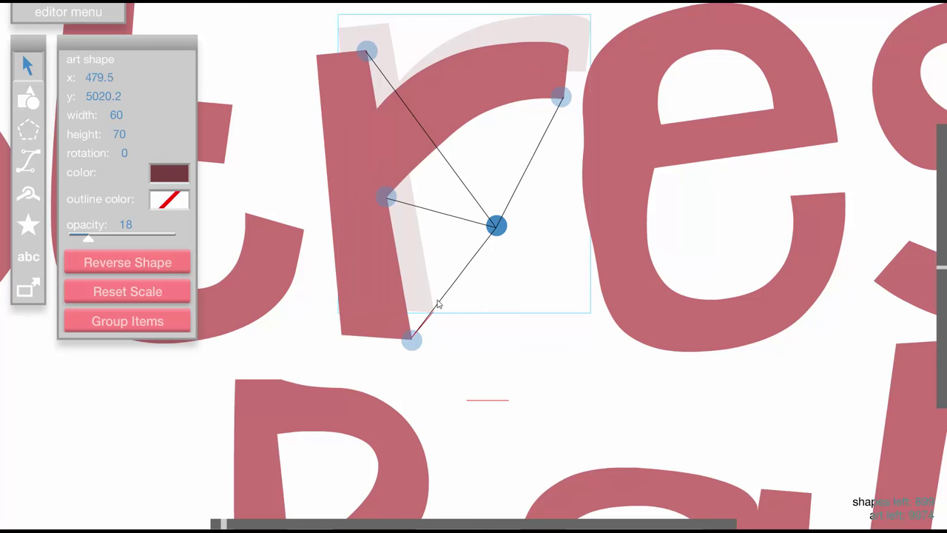
{"action": "left_click", "coordinate": [493, 323]}
{"action": "scroll", "coordinate": [496, 296], "scroll_direction": "down", "scroll_amount": 3}
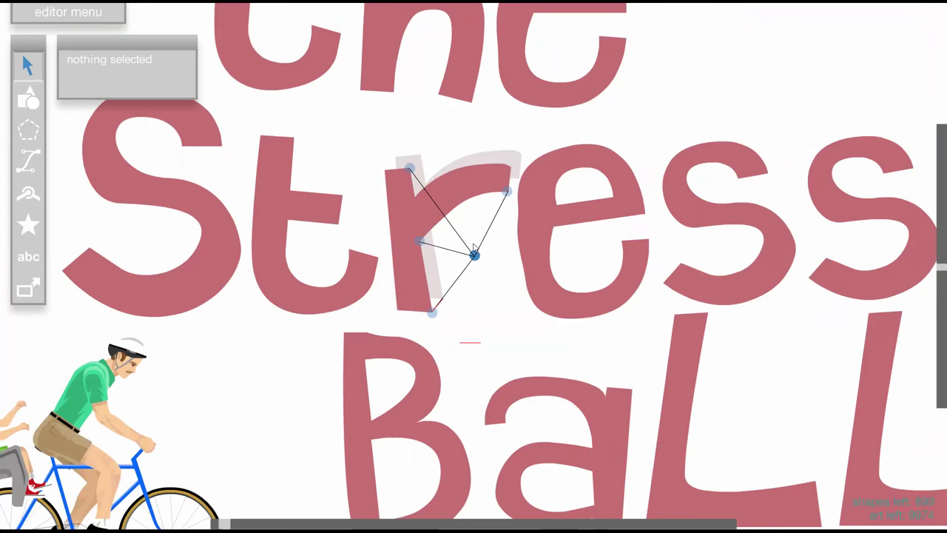
{"action": "scroll", "coordinate": [477, 237], "scroll_direction": "up", "scroll_amount": 3}
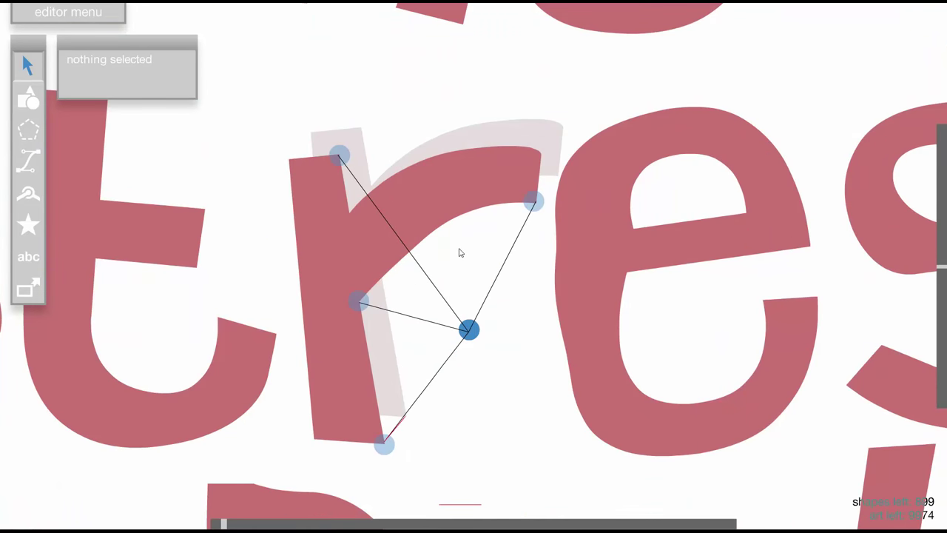
- Try moving the translucent copy so its lower arm tip falls on the guide line from the "r" arm
{"action": "left_click", "coordinate": [549, 161]}
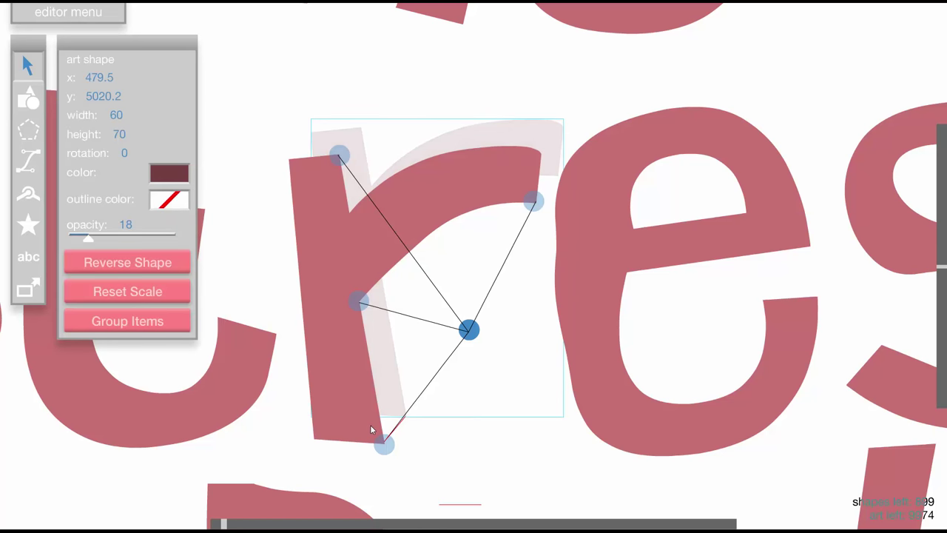
{"action": "left_click", "coordinate": [533, 202]}
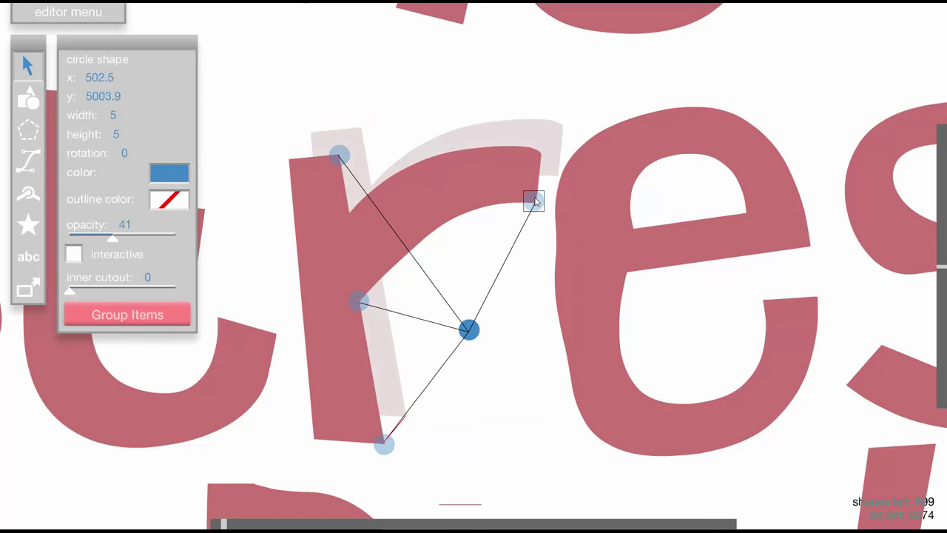
{"action": "left_click_drag", "start_coordinate": [551, 155], "coordinate": [515, 214]}
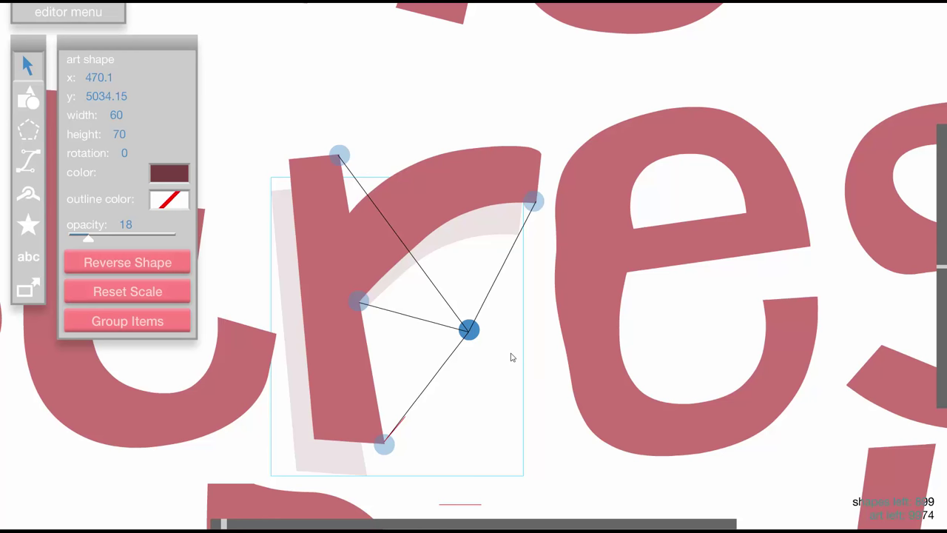
- Discard the translucent copy of the "r"
{"action": "key", "text": "ctrl+z"}
{"action": "key", "text": "ctrl+z"}
{"action": "key", "text": "ctrl+z"}
{"action": "key", "text": "ctrl+z"}
{"action": "key", "text": "ctrl+z"}
{"action": "key", "text": "ctrl+z"}
{"action": "key", "text": "ctrl+z"}
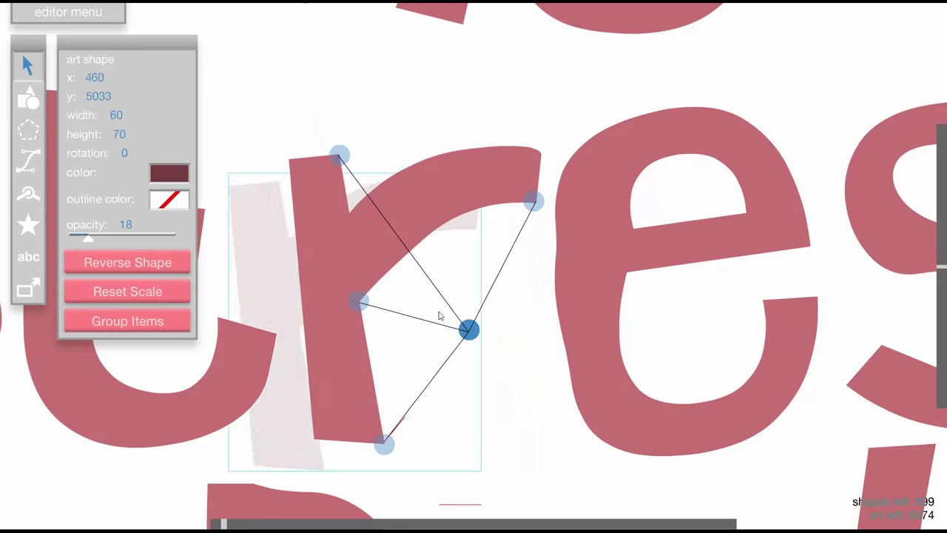
- With no outline, draw a darker side face along the "r" stem's inner edge and the arm's curved underside, bounded by the guides
{"action": "left_click", "coordinate": [29, 161]}
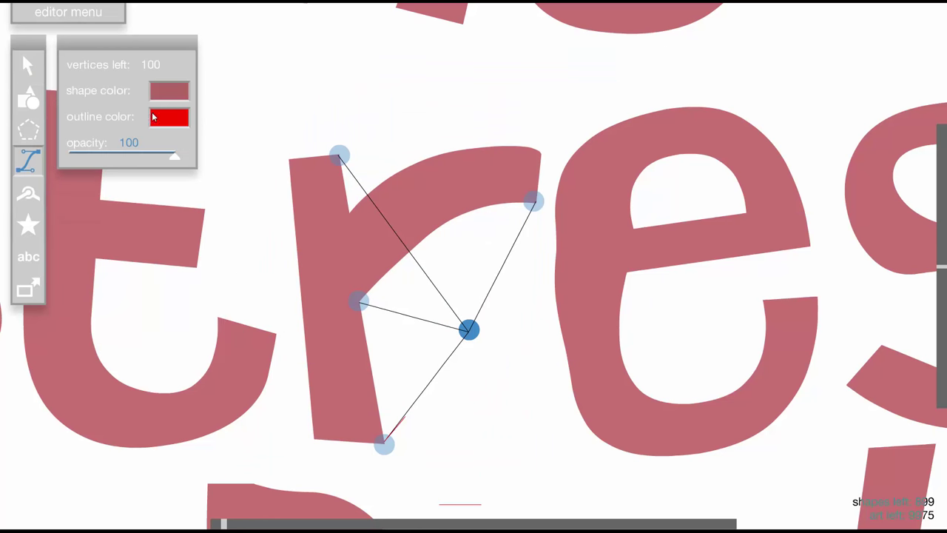
{"action": "left_click", "coordinate": [178, 118]}
{"action": "left_click", "coordinate": [452, 116]}
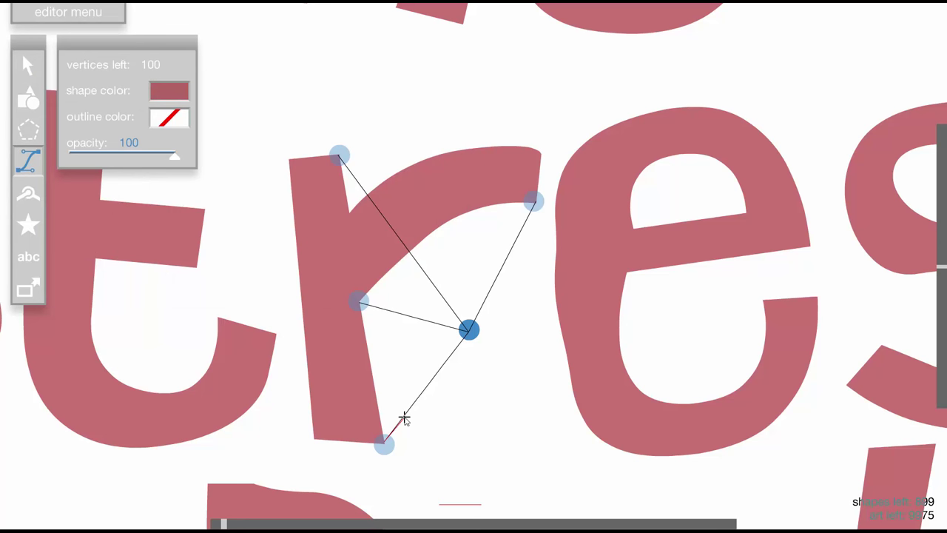
{"action": "left_click", "coordinate": [405, 417]}
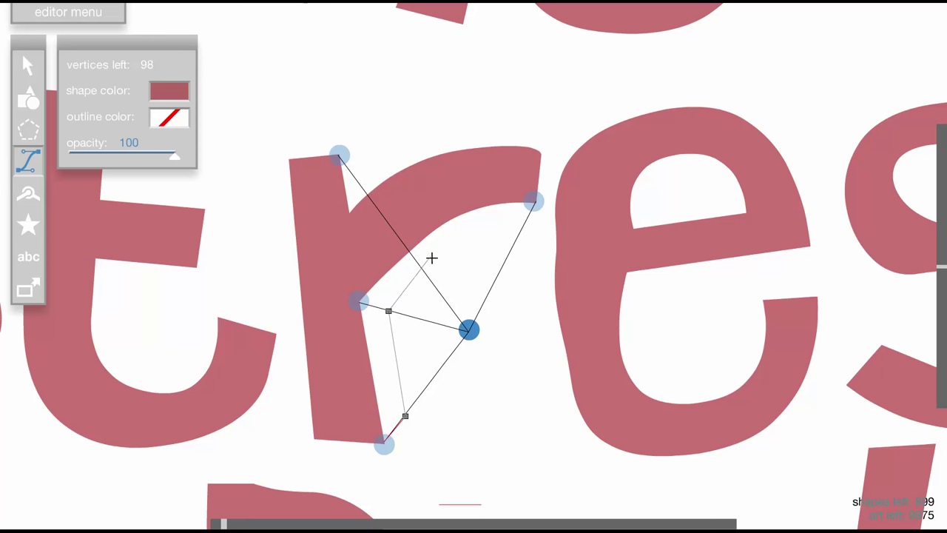
{"action": "left_click", "coordinate": [473, 236]}
{"action": "left_click", "coordinate": [523, 226]}
{"action": "left_click", "coordinate": [535, 201]}
{"action": "left_click", "coordinate": [515, 168]}
{"action": "left_click", "coordinate": [346, 230]}
{"action": "left_click", "coordinate": [384, 443]}
- Send the new stem and arm side face behind the "r"
{"action": "key", "text": "1"}
{"action": "left_click", "coordinate": [416, 231]}
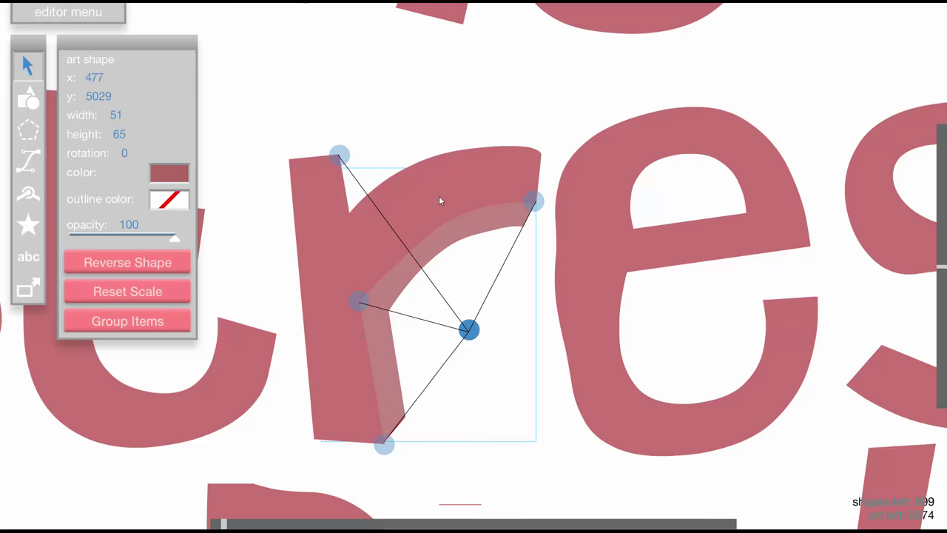
{"action": "left_click", "coordinate": [480, 116]}
- Draw a small darker side face in the notch of the "r", starting from the stem's upper-right corner along its guide line
{"action": "left_click", "coordinate": [28, 160]}
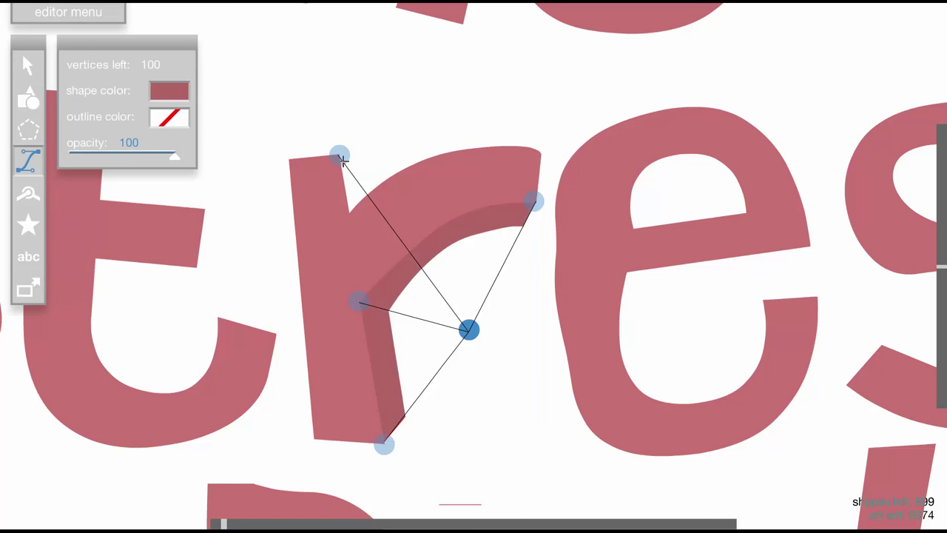
{"action": "left_click", "coordinate": [339, 155]}
{"action": "left_click", "coordinate": [367, 219]}
{"action": "left_click", "coordinate": [338, 234]}
{"action": "left_click", "coordinate": [330, 177]}
{"action": "left_click", "coordinate": [339, 156]}
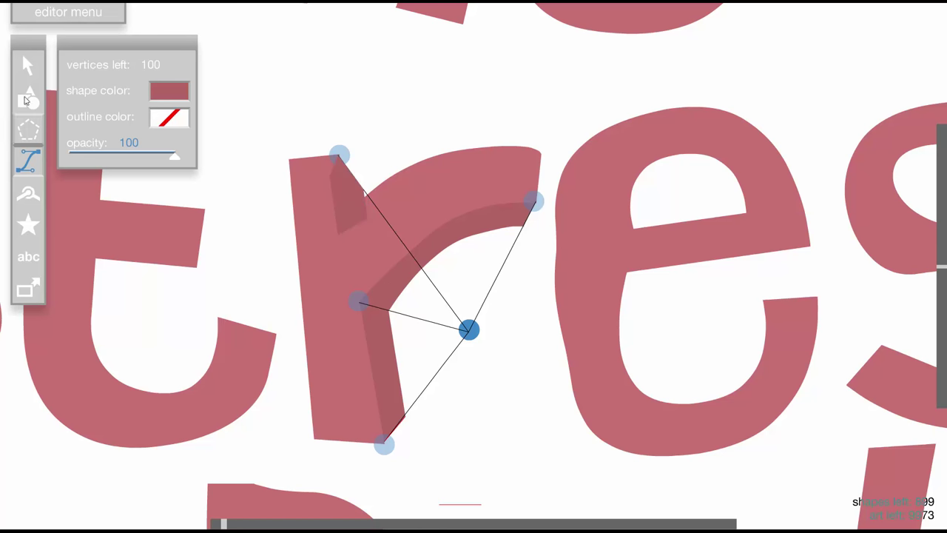
- Send the small notch face behind the "r"
{"action": "left_click", "coordinate": [27, 65]}
{"action": "left_click", "coordinate": [355, 193]}
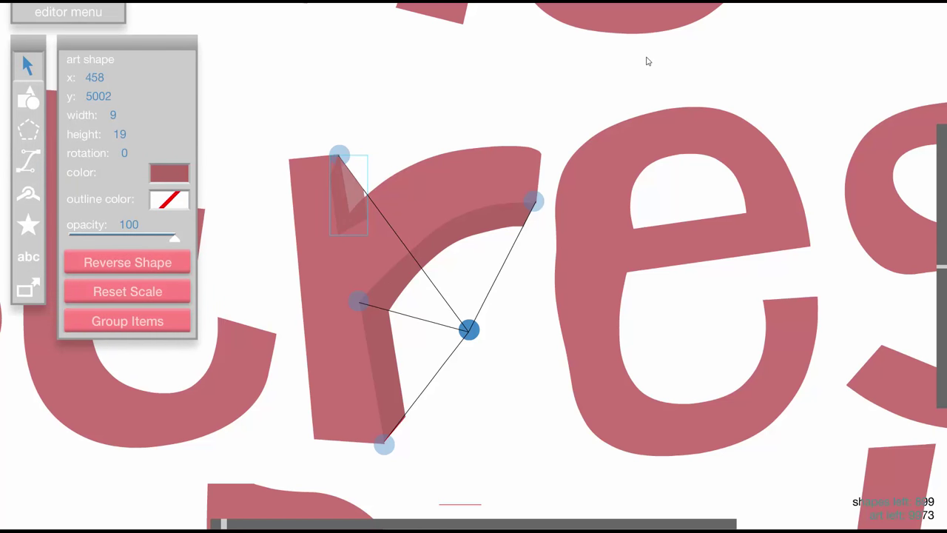
{"action": "left_click", "coordinate": [592, 111]}
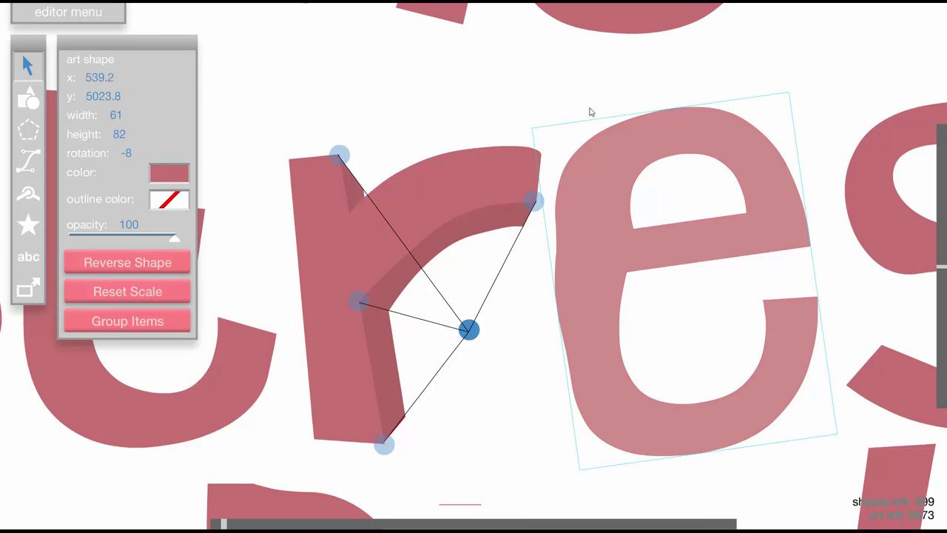
- Delete the guide circles and converging guide lines around the "r"
{"action": "left_click", "coordinate": [420, 114]}
{"action": "scroll", "coordinate": [469, 278], "scroll_direction": "down", "scroll_amount": 1}
{"action": "scroll", "coordinate": [472, 213], "scroll_direction": "up", "scroll_amount": 1}
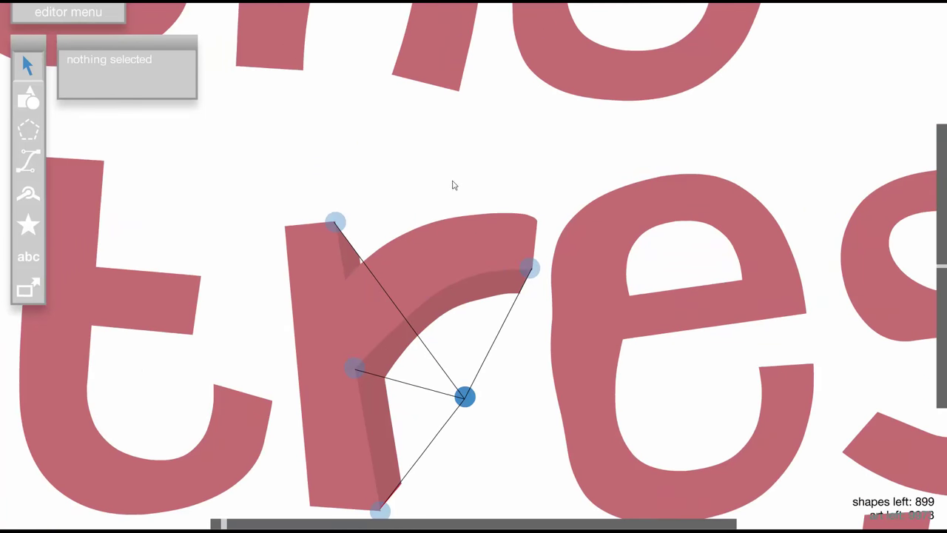
{"action": "left_click", "coordinate": [471, 308]}
{"action": "key", "text": "Delete"}
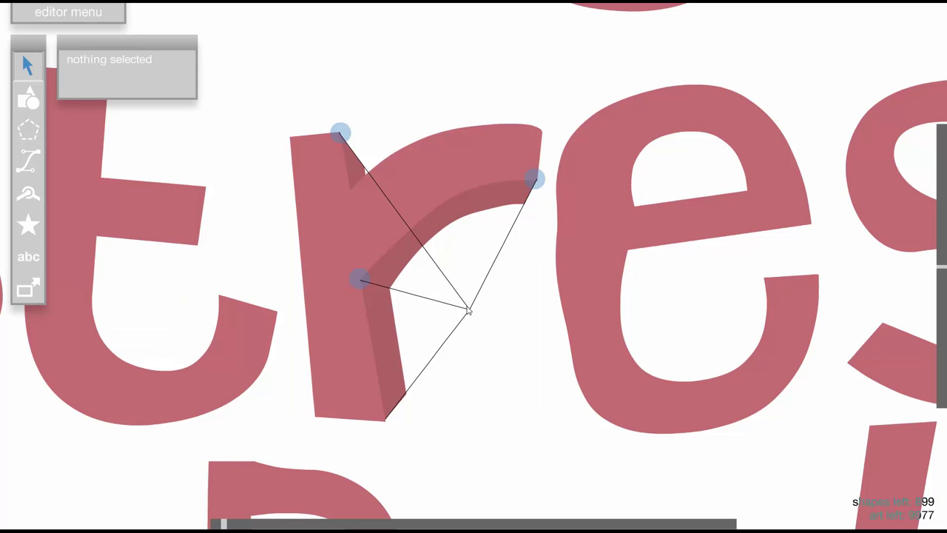
{"action": "left_click", "coordinate": [468, 310]}
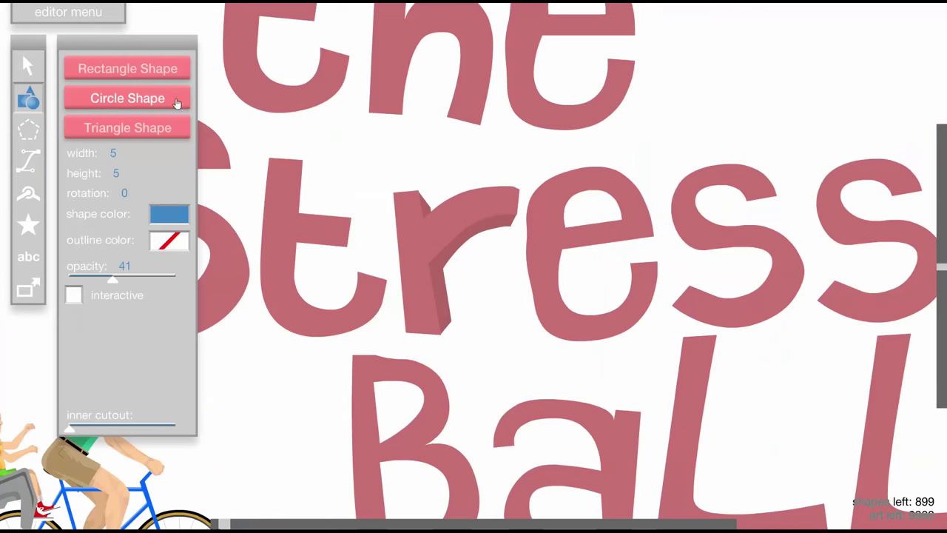
{"action": "scroll", "coordinate": [461, 280], "scroll_direction": "up", "scroll_amount": 2}
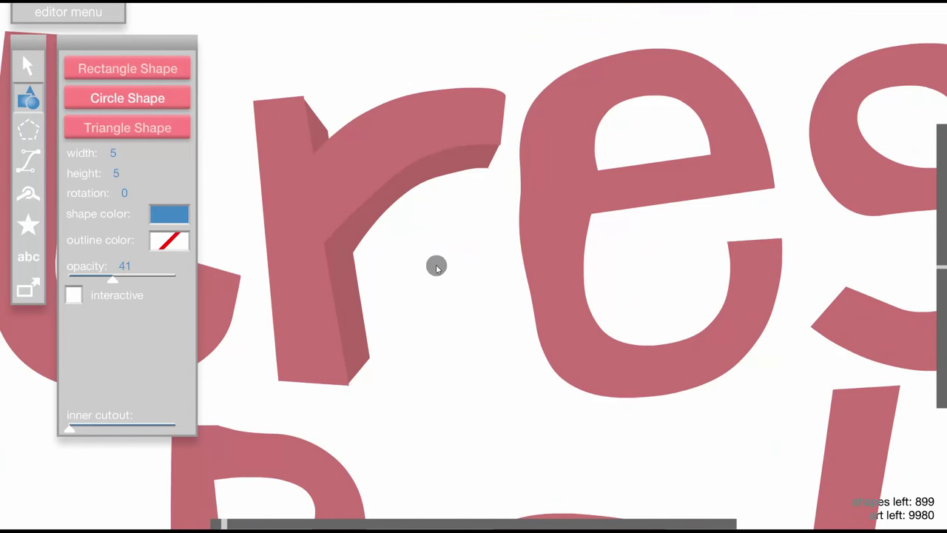
{"action": "left_click", "coordinate": [430, 260]}
{"action": "left_click", "coordinate": [28, 65]}
{"action": "left_click", "coordinate": [431, 260]}
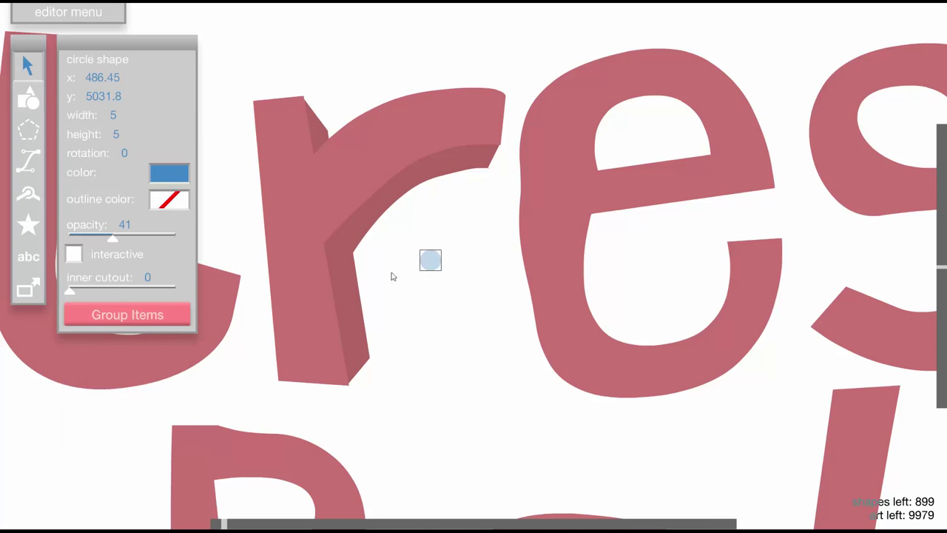
{"action": "left_click_drag", "start_coordinate": [111, 237], "coordinate": [522, 295]}
{"action": "key", "text": "Delete"}
- Draw a darker four-sided side face on the end of the "t" crossbar in "Stress", narrowing away from the crossbar
{"action": "key", "text": "space"}
{"action": "left_click", "coordinate": [28, 160]}
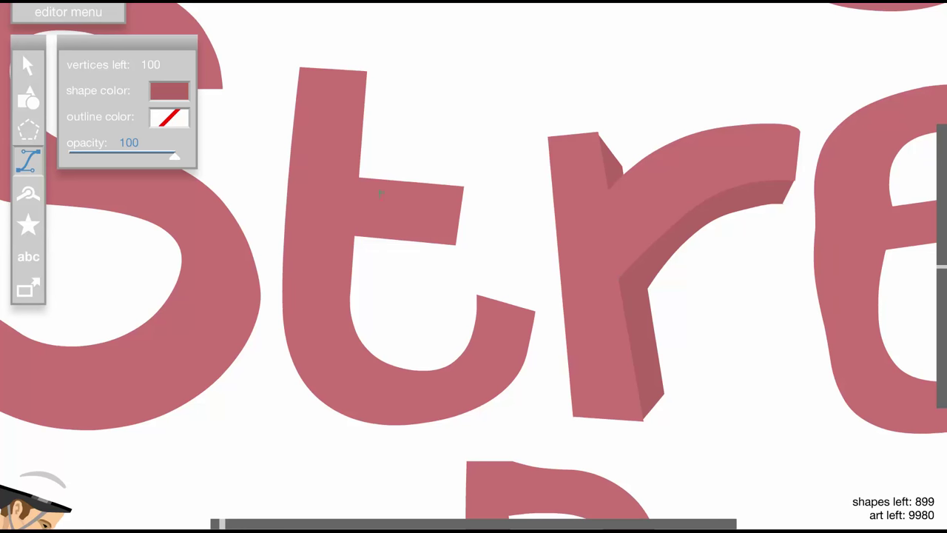
{"action": "left_click", "coordinate": [462, 188]}
{"action": "left_click", "coordinate": [513, 216]}
{"action": "left_click", "coordinate": [509, 250]}
{"action": "left_click", "coordinate": [456, 245]}
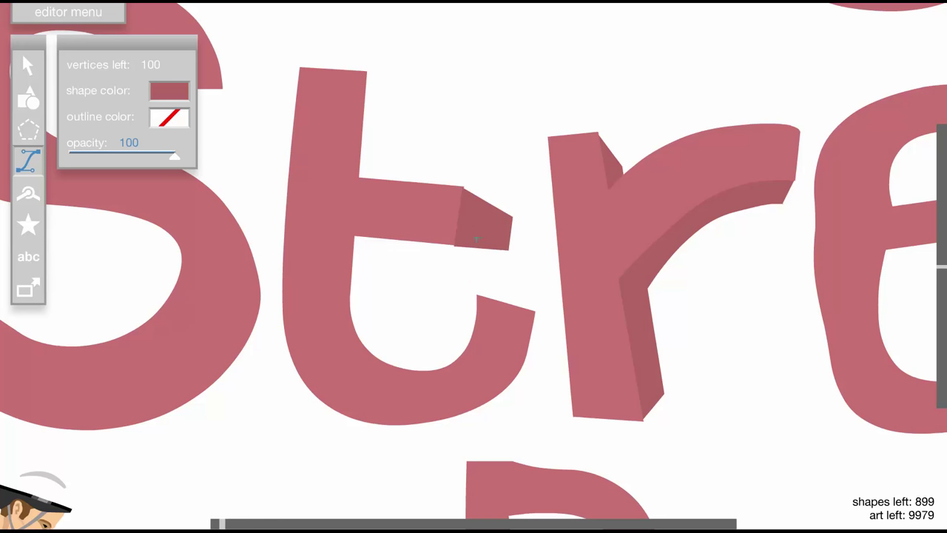
- Narrow the crossbar-end side face of the "t" to a width of 12 and align it against the crossbar's end
{"action": "left_click", "coordinate": [27, 65]}
{"action": "left_click", "coordinate": [486, 222]}
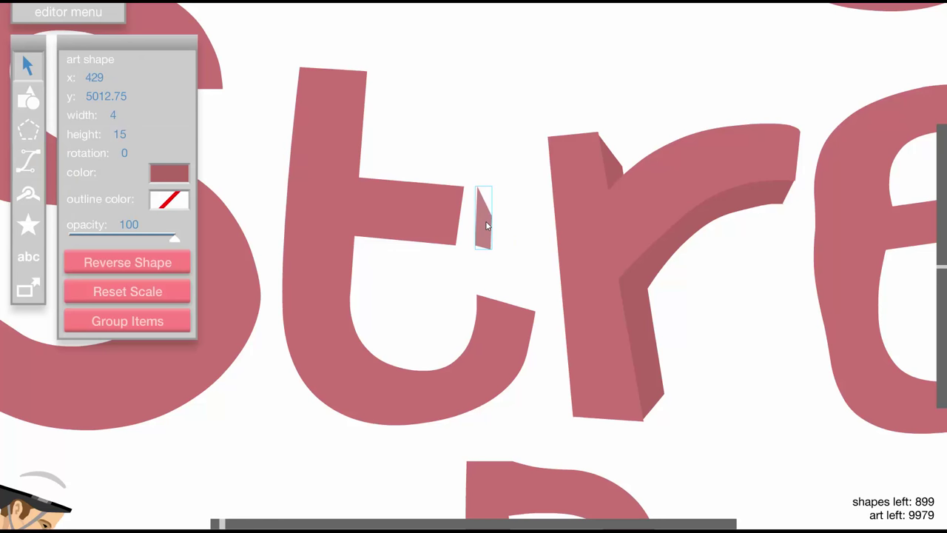
{"action": "left_click_drag", "start_coordinate": [487, 226], "coordinate": [482, 219]}
{"action": "key", "text": "d"}
{"action": "key", "text": "d"}
{"action": "key", "text": "d"}
{"action": "key", "text": "d"}
{"action": "key", "text": "d"}
{"action": "key", "text": "d"}
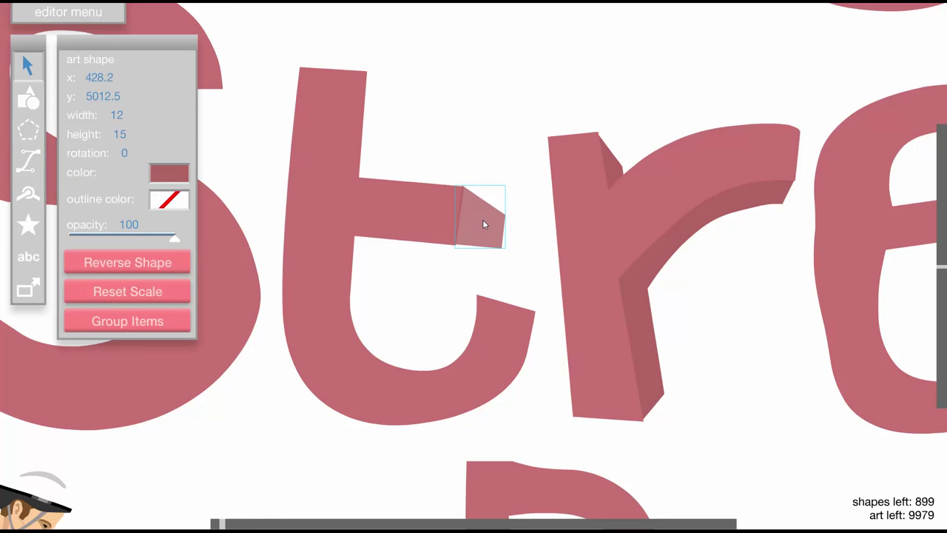
- Draw a darker side face from the upper corner of the "t" stem down its inner edge and around the bottom curve
{"action": "key", "text": "4"}
{"action": "left_click", "coordinate": [366, 71]}
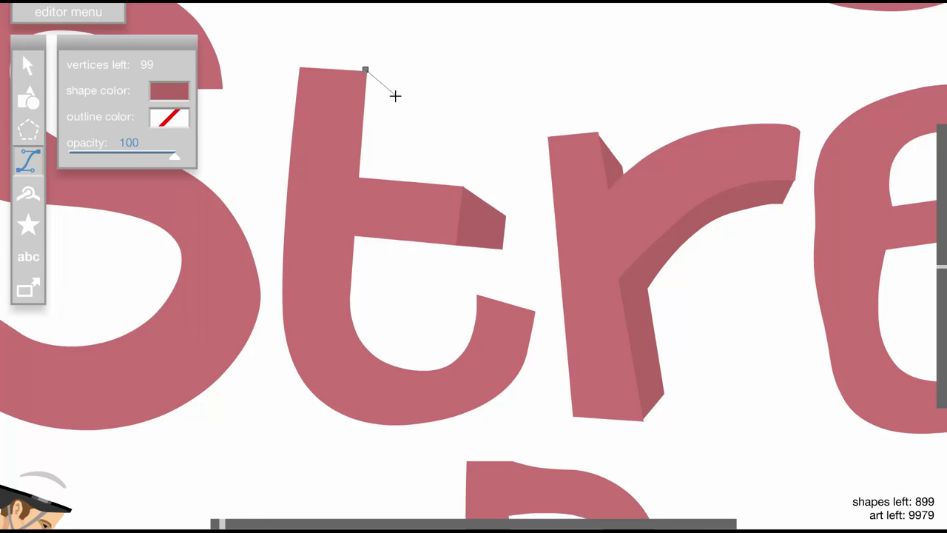
{"action": "left_click", "coordinate": [396, 95]}
{"action": "left_click_drag", "start_coordinate": [416, 351], "coordinate": [481, 352]}
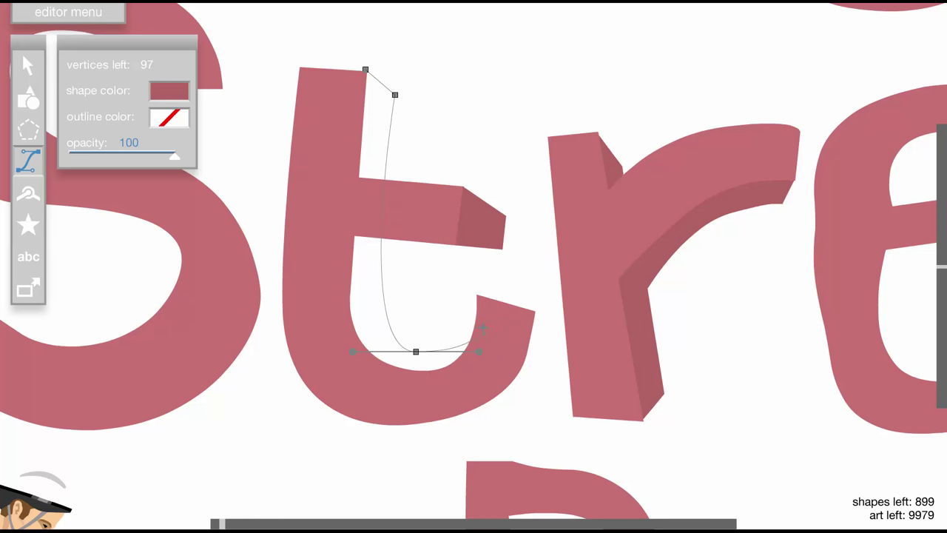
{"action": "left_click", "coordinate": [483, 326]}
{"action": "left_click", "coordinate": [467, 397]}
{"action": "left_click", "coordinate": [378, 394]}
{"action": "left_click", "coordinate": [312, 272]}
{"action": "left_click", "coordinate": [366, 69]}
- Send the stem and bottom-curve side face behind the "t"
{"action": "left_click", "coordinate": [28, 66]}
{"action": "left_click", "coordinate": [374, 264]}
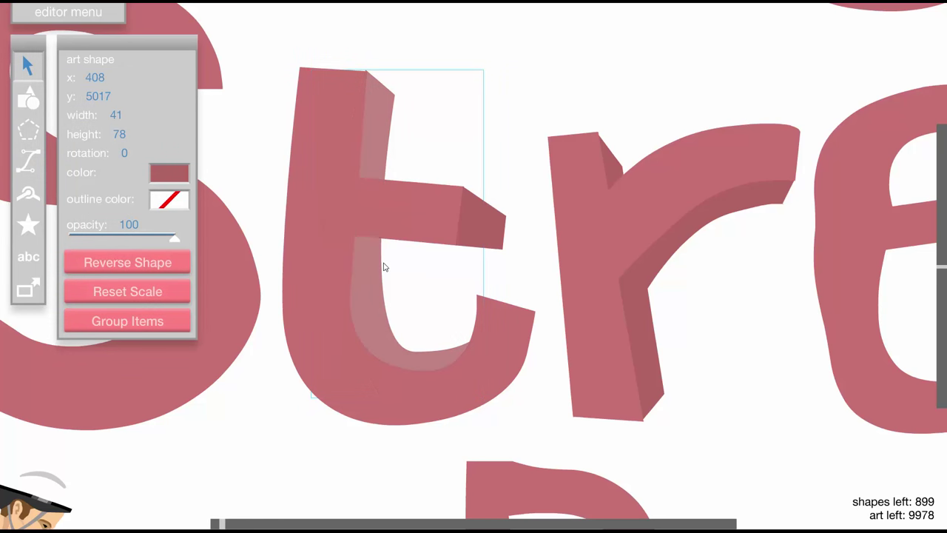
{"action": "left_click", "coordinate": [416, 267]}
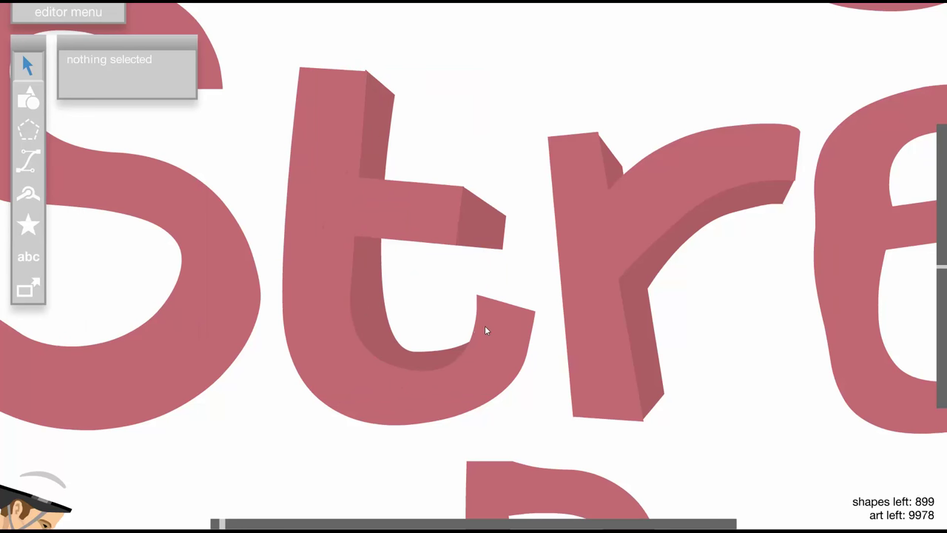
- Reshape the "t" stem side face so its curve tapers into the lowest point of the letter's inner edge, keeping it behind the "t"
{"action": "left_click", "coordinate": [360, 111]}
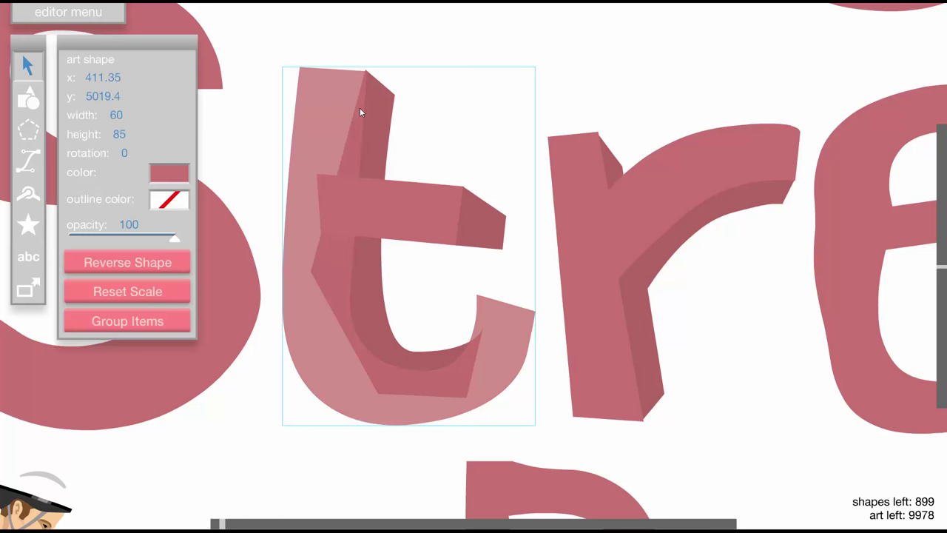
{"action": "left_click_drag", "start_coordinate": [374, 132], "coordinate": [352, 138]}
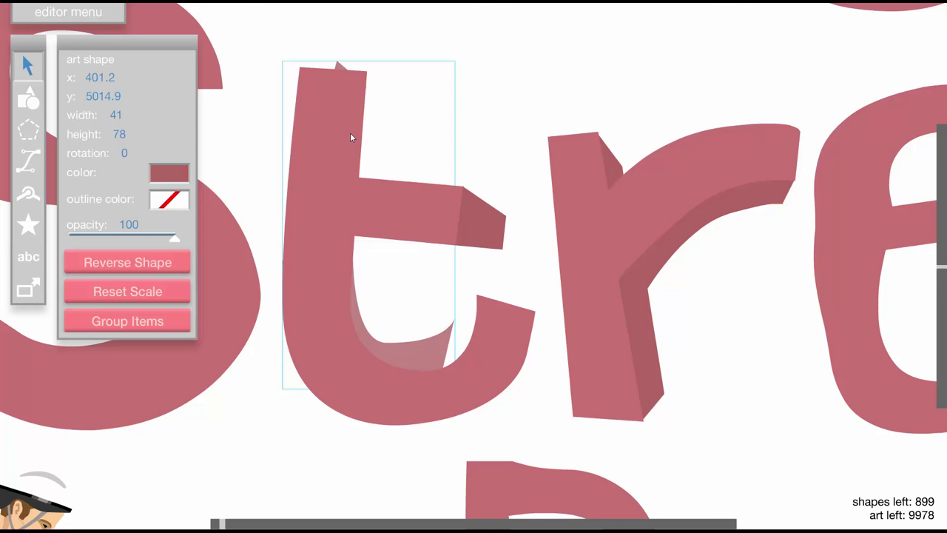
{"action": "double_click", "coordinate": [413, 358]}
{"action": "mouse_move", "coordinate": [386, 343]}
{"action": "left_mouse_down"}
{"action": "mouse_move", "coordinate": [383, 360]}
{"action": "mouse_move", "coordinate": [376, 355]}
{"action": "left_mouse_up"}
{"action": "left_click_drag", "start_coordinate": [452, 365], "coordinate": [450, 367]}
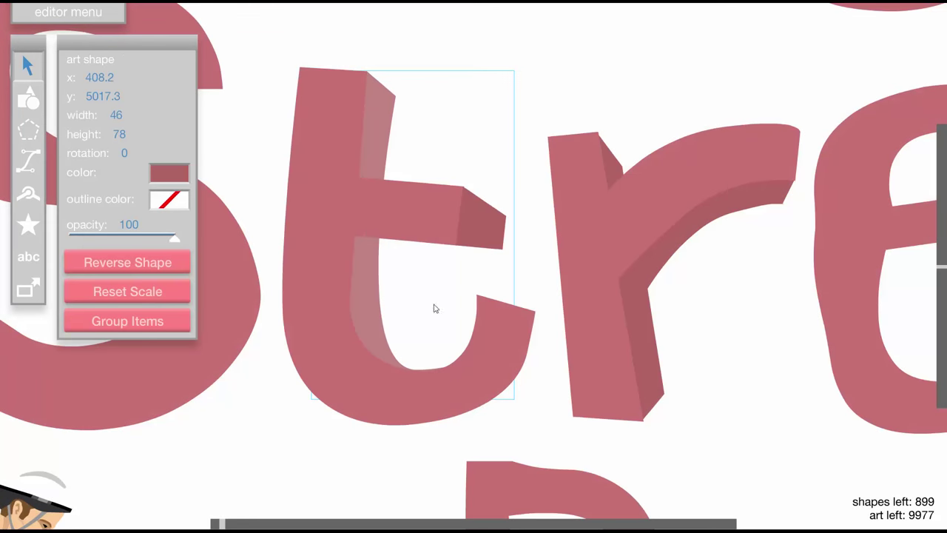
{"action": "left_click", "coordinate": [437, 302]}
{"action": "left_click", "coordinate": [473, 273], "text": "shift"}
{"action": "left_click", "coordinate": [484, 265]}
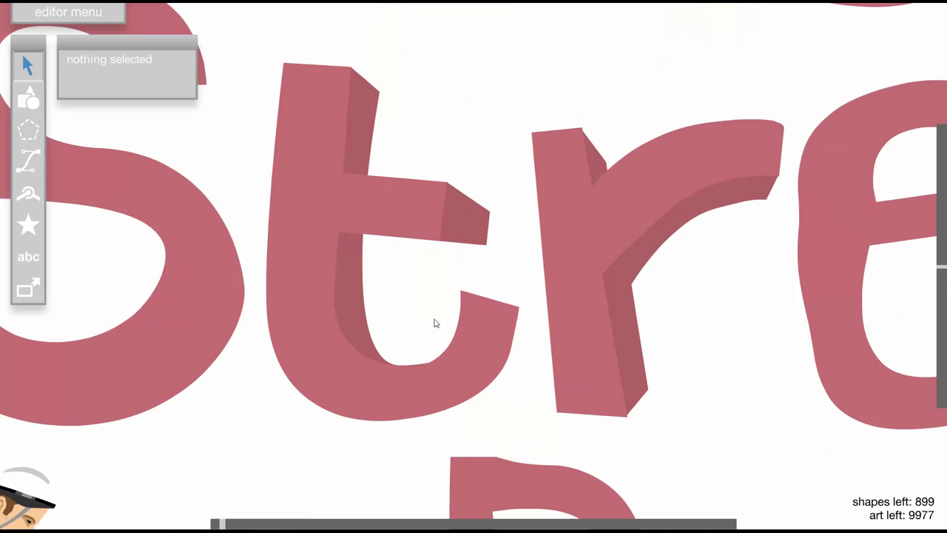
- Draw a straight guide line from the lower corner of the "h" in "the" to the vanishing point beneath the "r" arm
{"action": "scroll", "coordinate": [356, 340], "scroll_direction": "down", "scroll_amount": 2}
{"action": "left_click", "coordinate": [28, 162]}
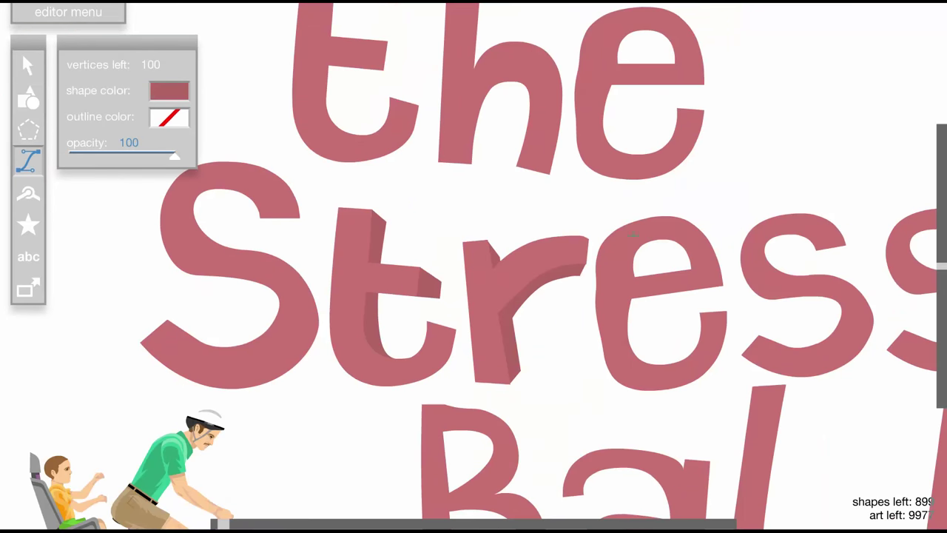
{"action": "scroll", "coordinate": [594, 211], "scroll_direction": "down", "scroll_amount": 2}
{"action": "scroll", "coordinate": [541, 216], "scroll_direction": "up", "scroll_amount": 2}
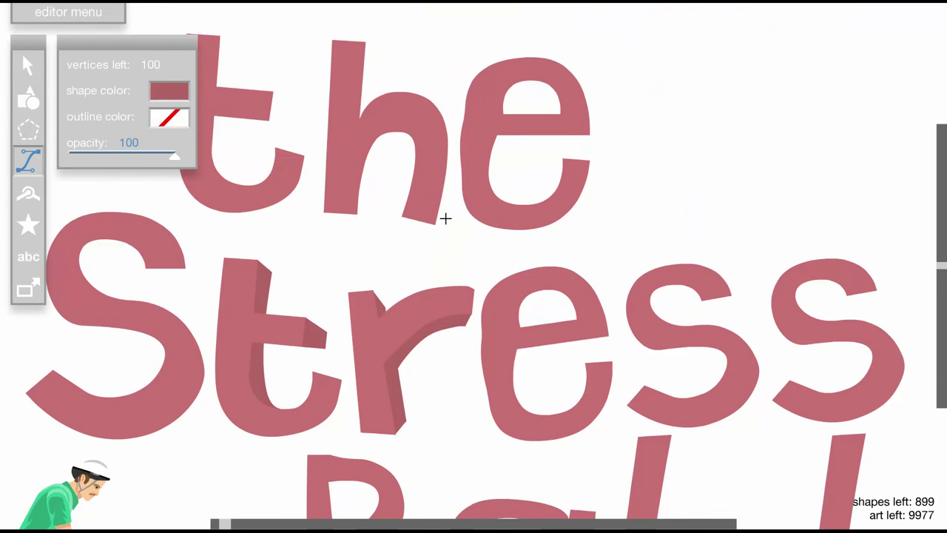
{"action": "left_click", "coordinate": [433, 223]}
{"action": "left_click", "coordinate": [449, 389]}
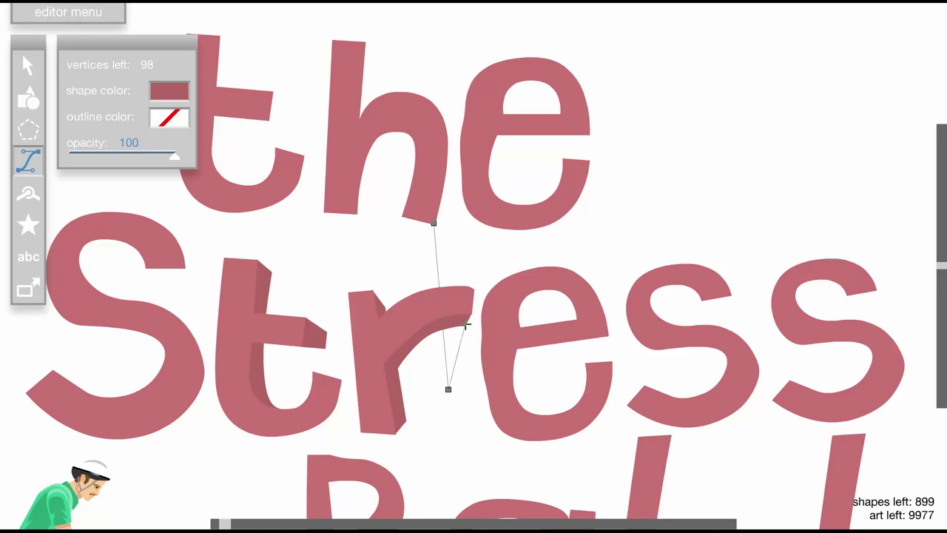
{"action": "key", "text": "Return"}
- Draw more straight guide lines from the "e" and the first small "s" of "Stress" toward the central vanishing point
{"action": "left_click", "coordinate": [544, 437]}
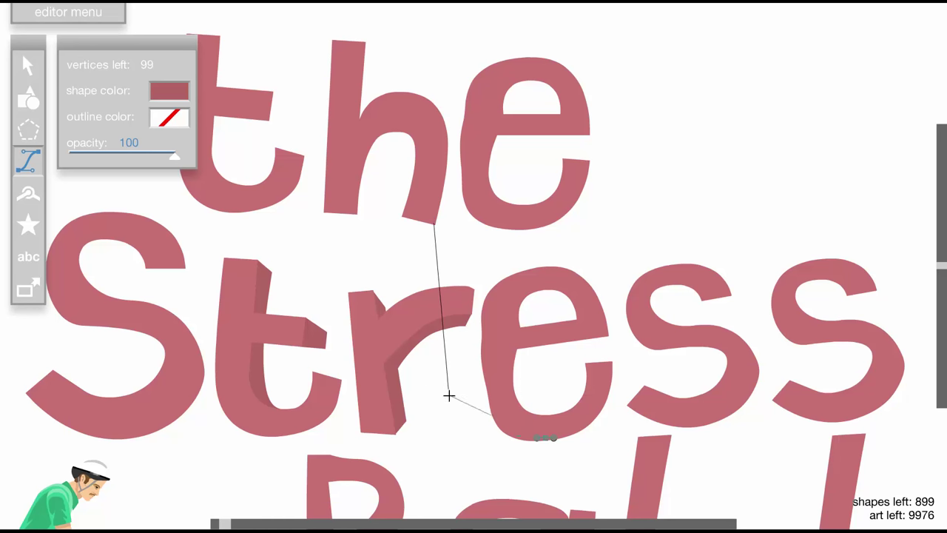
{"action": "left_click", "coordinate": [450, 395]}
{"action": "key", "text": "Return"}
{"action": "left_click_drag", "start_coordinate": [526, 267], "coordinate": [478, 382]}
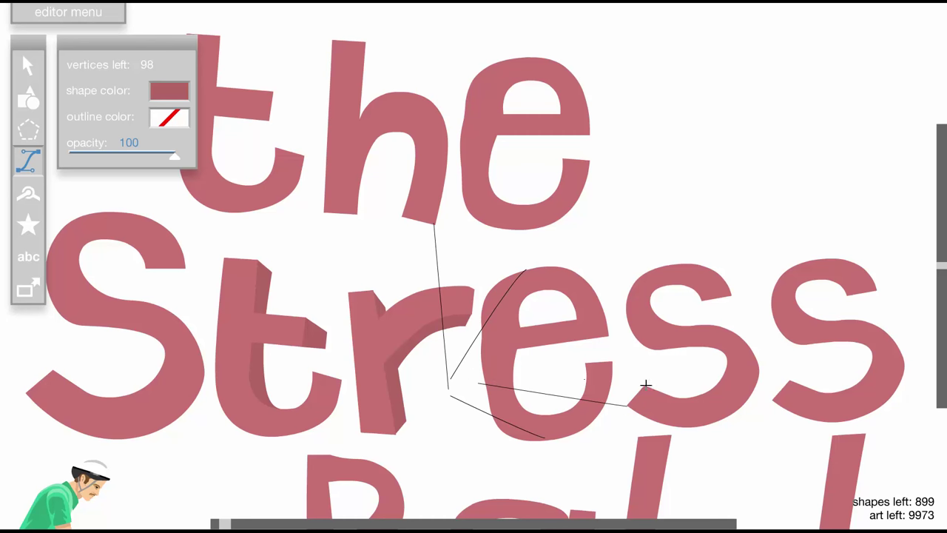
{"action": "left_click", "coordinate": [646, 385]}
{"action": "left_click", "coordinate": [638, 272]}
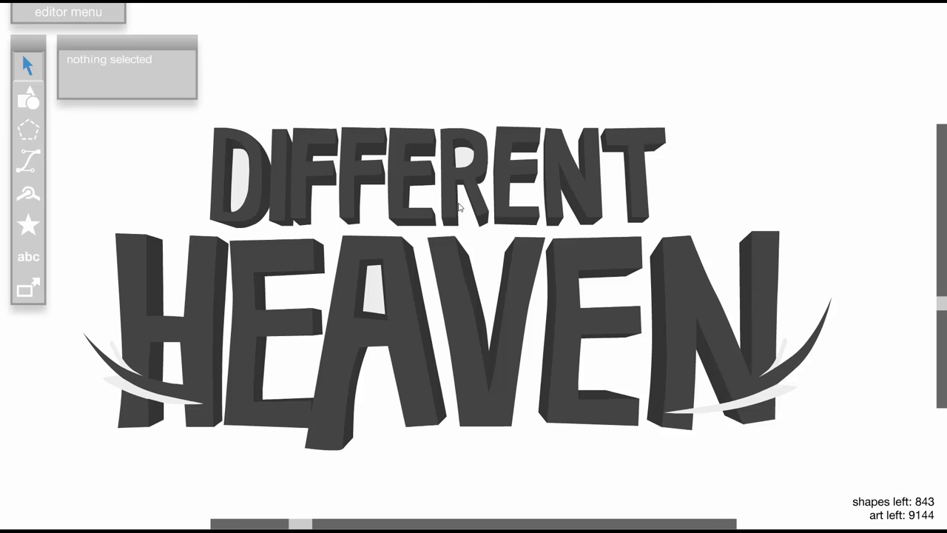
- Place a small translucent blue circle as a vanishing-point marker inside the upper opening of the "V" in "HEAVEN"
{"action": "key", "text": "2"}
{"action": "key", "text": "shift+d"}
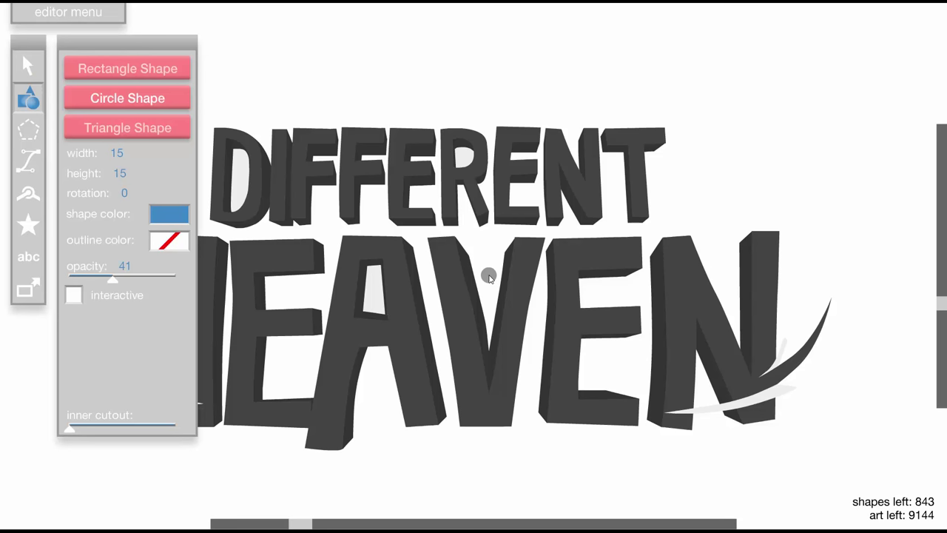
{"action": "key", "text": "shift+a"}
{"action": "key", "text": "d"}
{"action": "key", "text": "d"}
{"action": "key", "text": "d"}
{"action": "left_click", "coordinate": [488, 276]}
{"action": "key", "text": "1"}
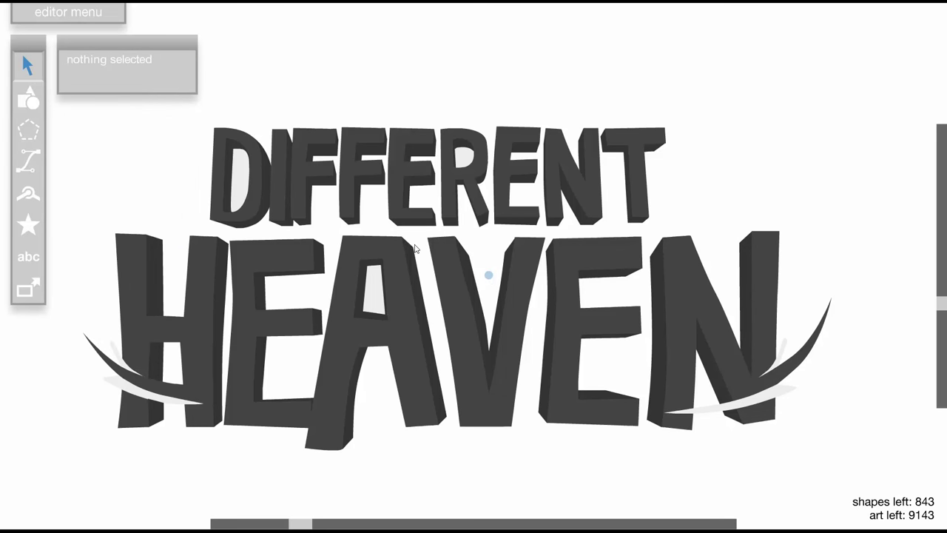